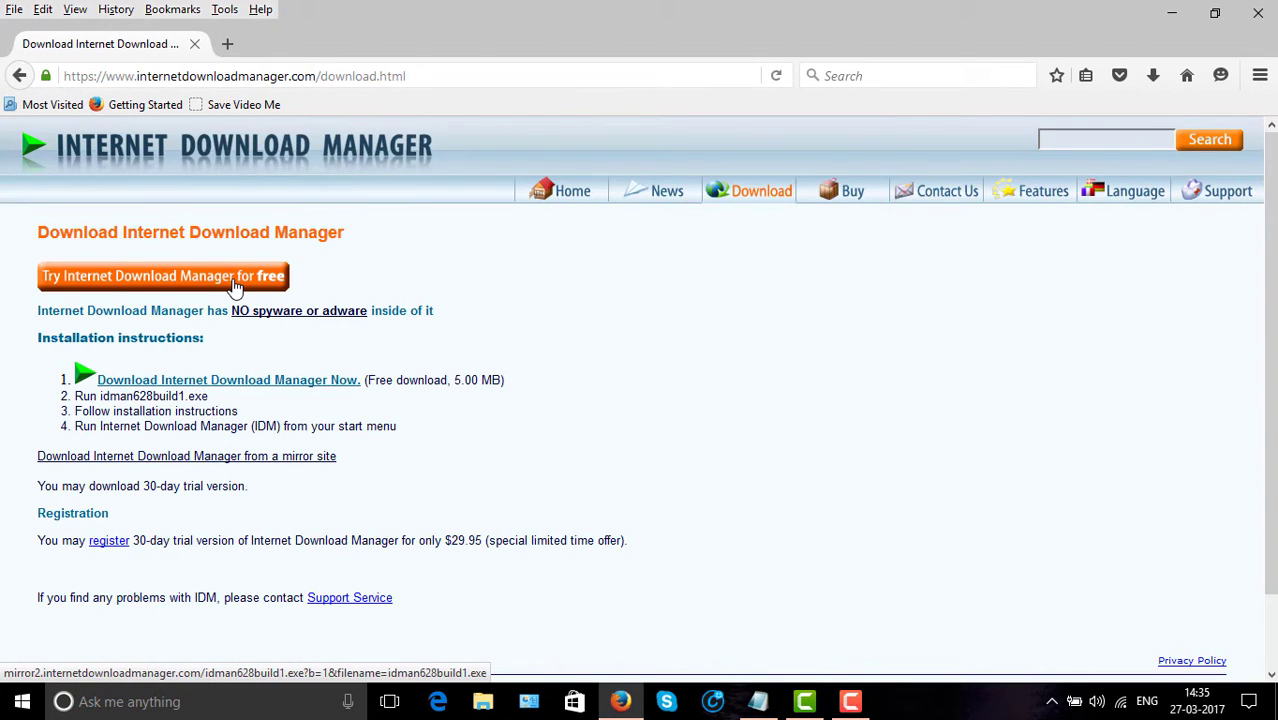
Start the free IDM trial download, cancel the installer file, and minimize Firefox.
click(235, 287)
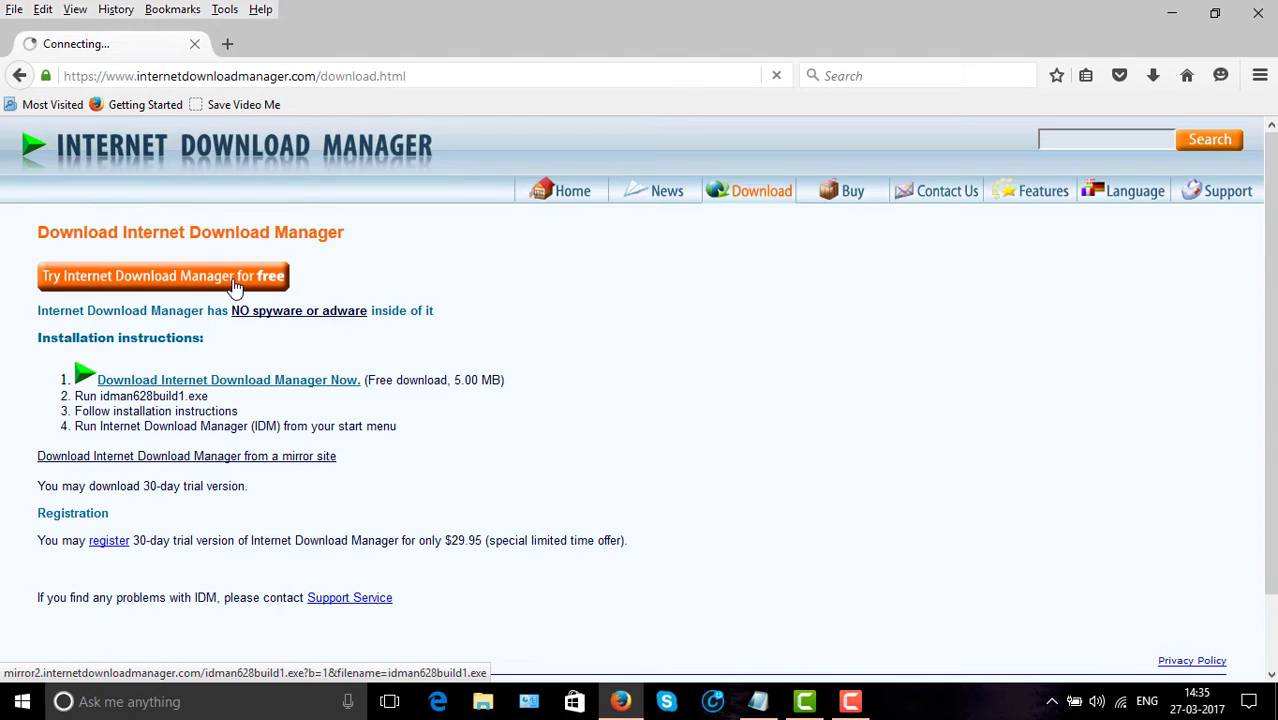
click(781, 332)
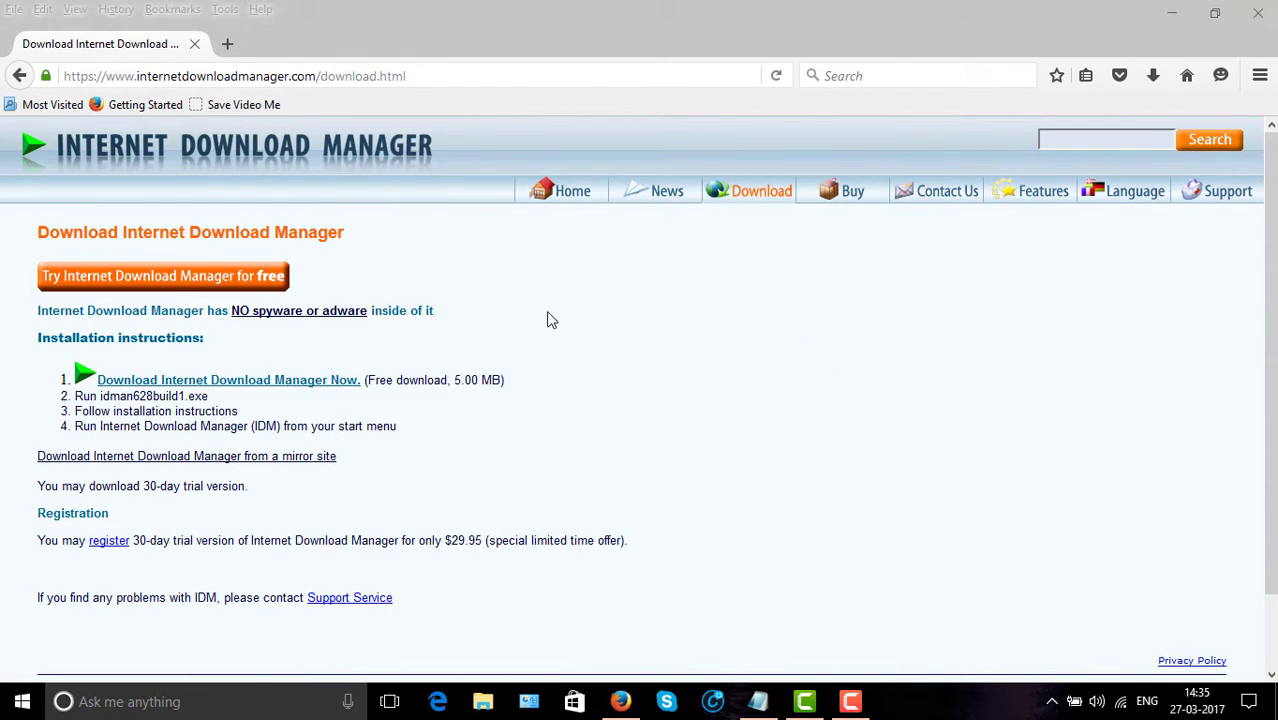
click(1168, 13)
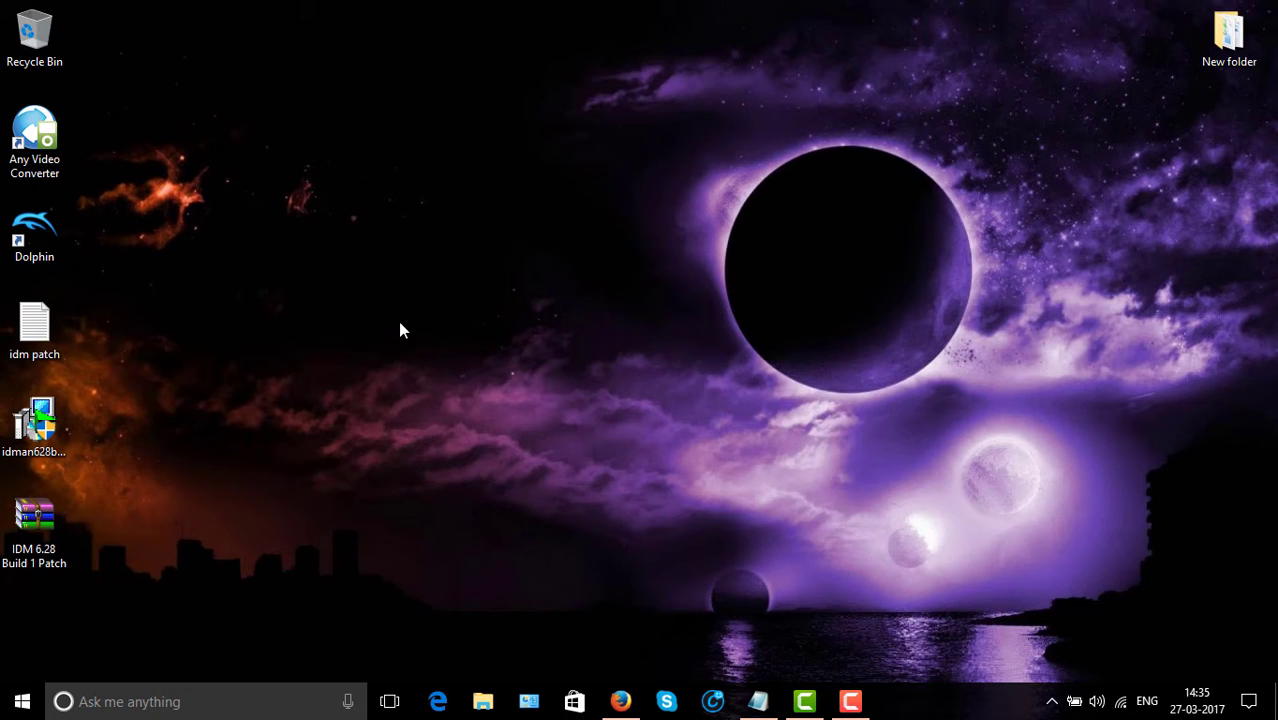
Install idman628build1 with the license accepted and default location, then acknowledge Firefox integration.
click(54, 436)
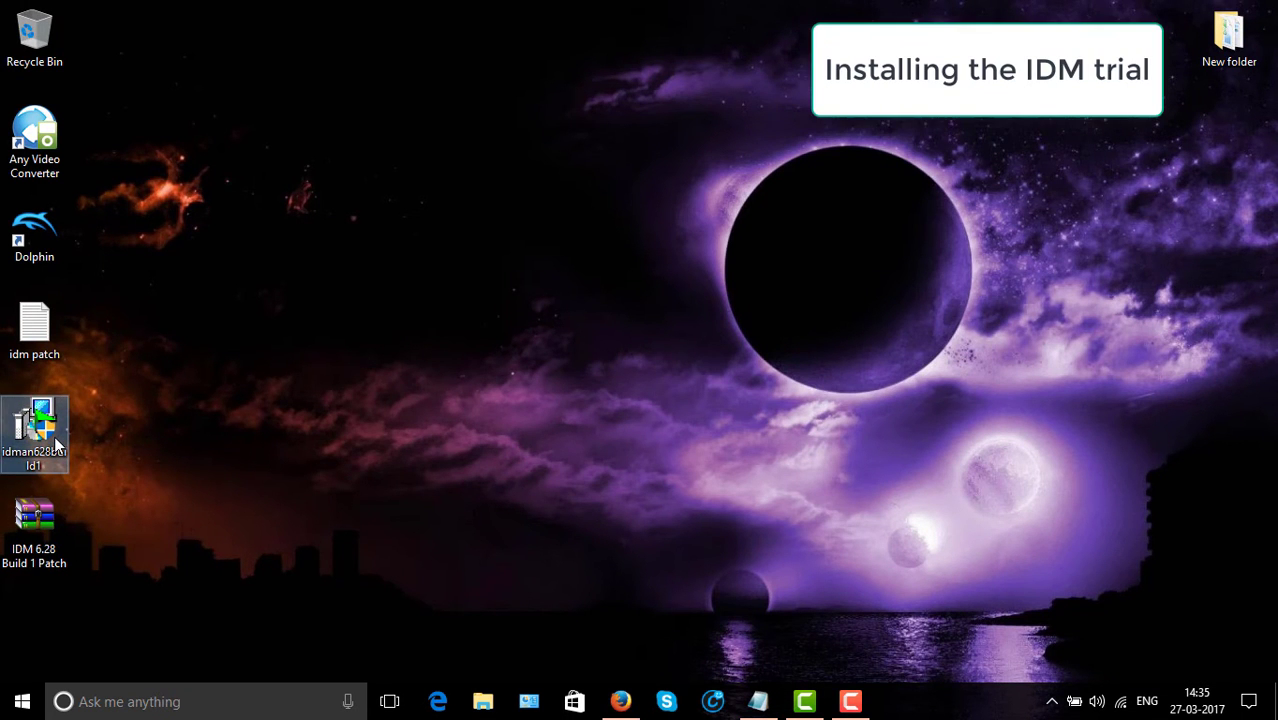
double_click(54, 436)
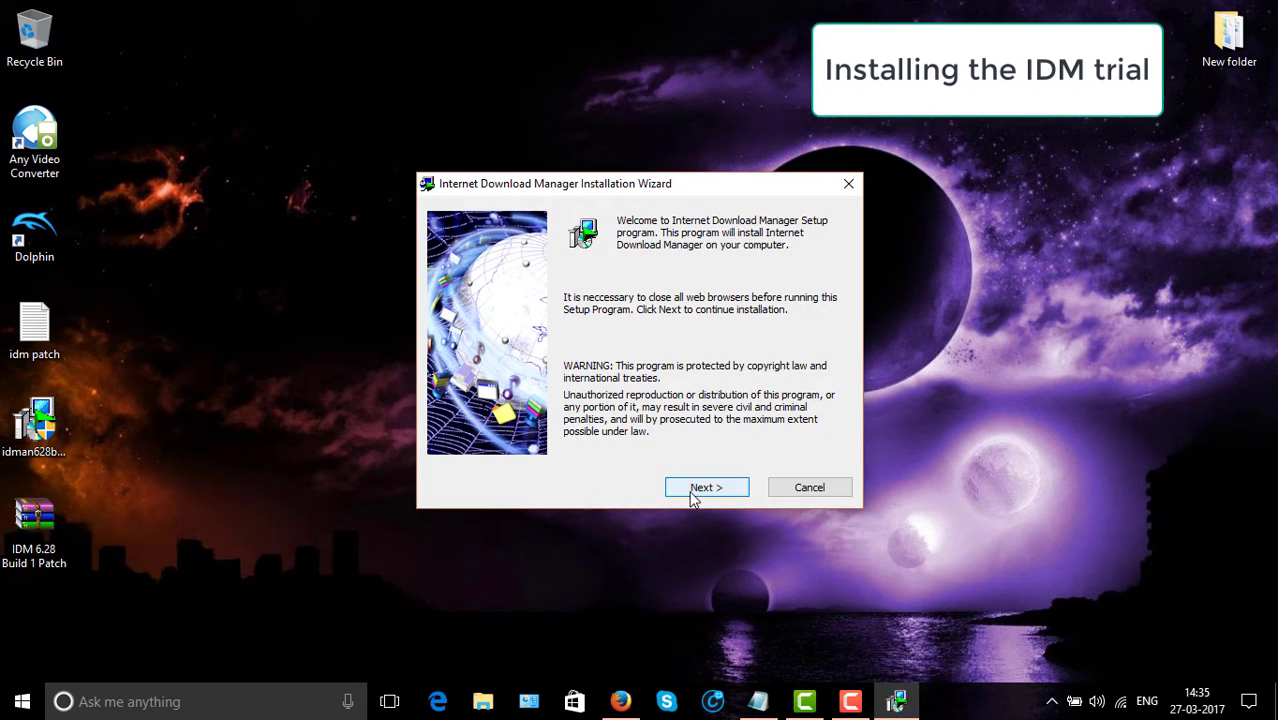
click(690, 490)
click(564, 450)
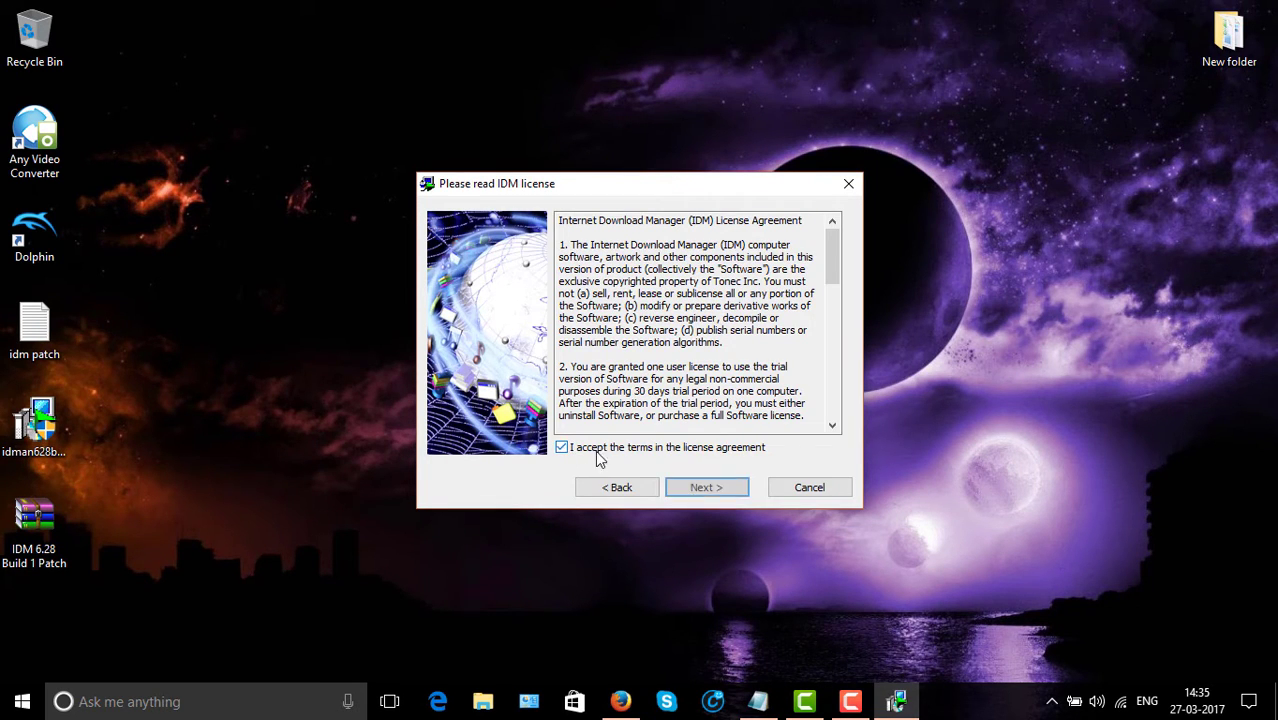
click(706, 488)
click(707, 488)
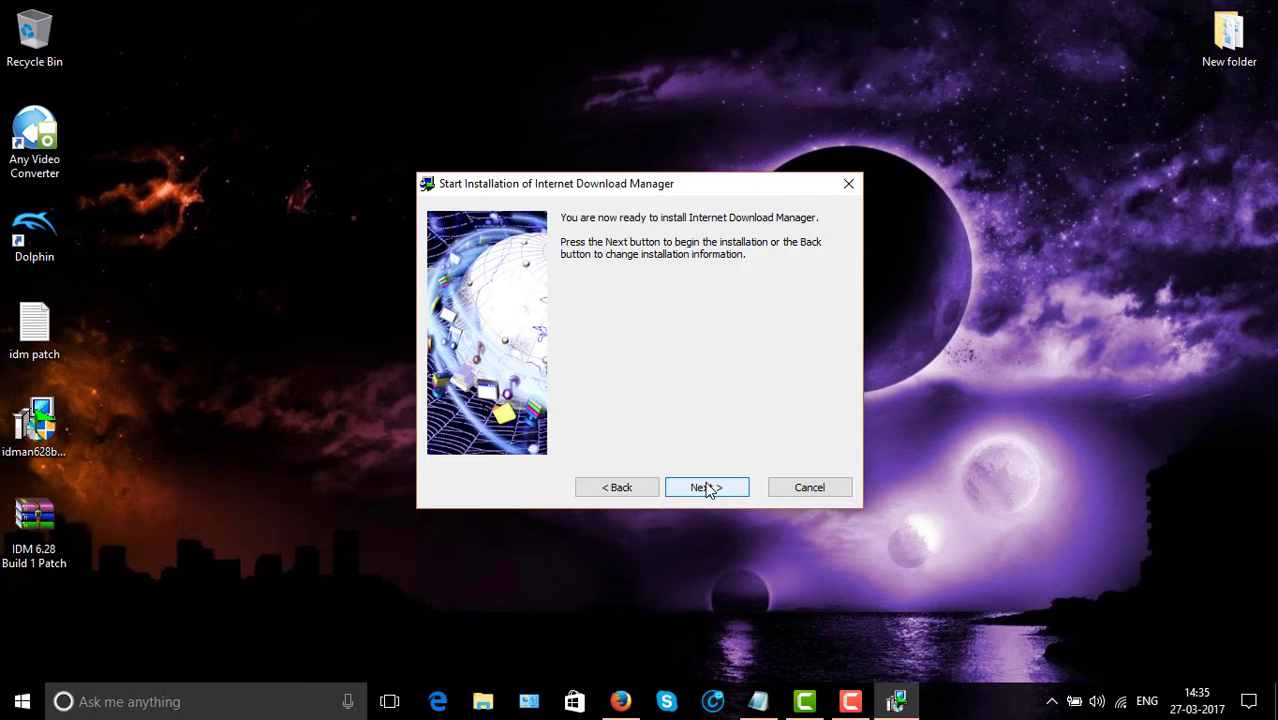
click(707, 488)
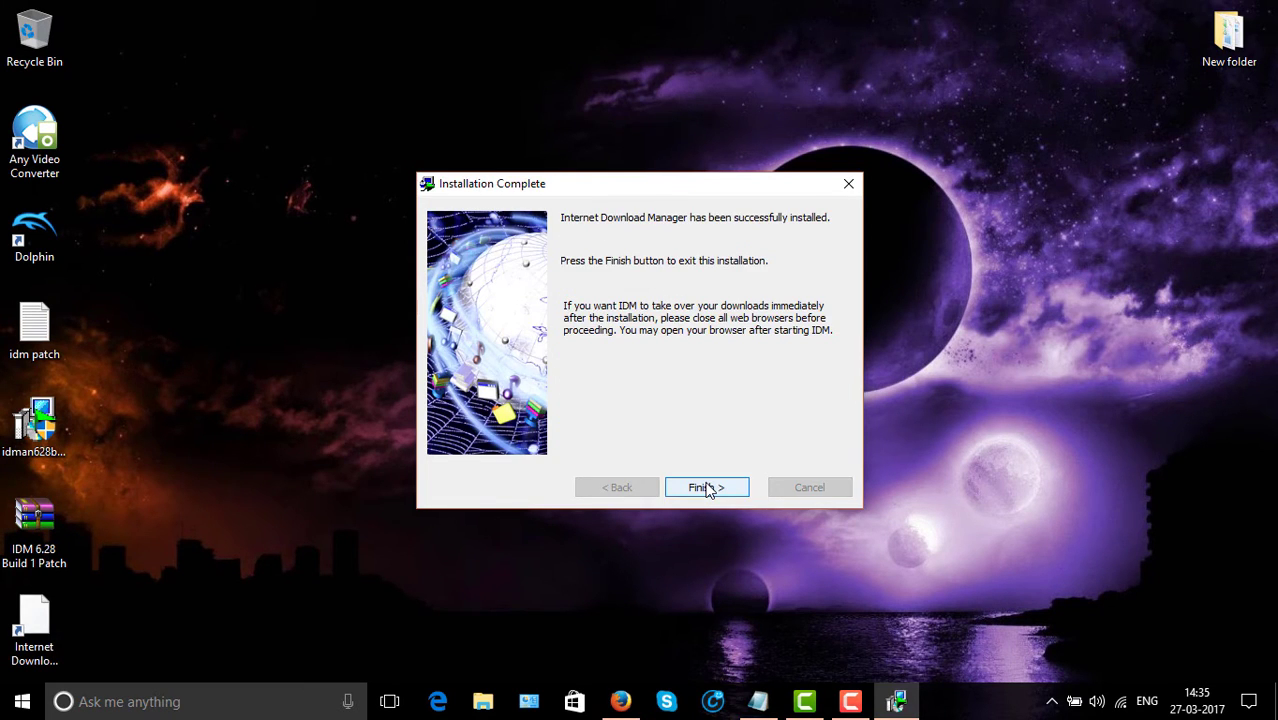
click(707, 488)
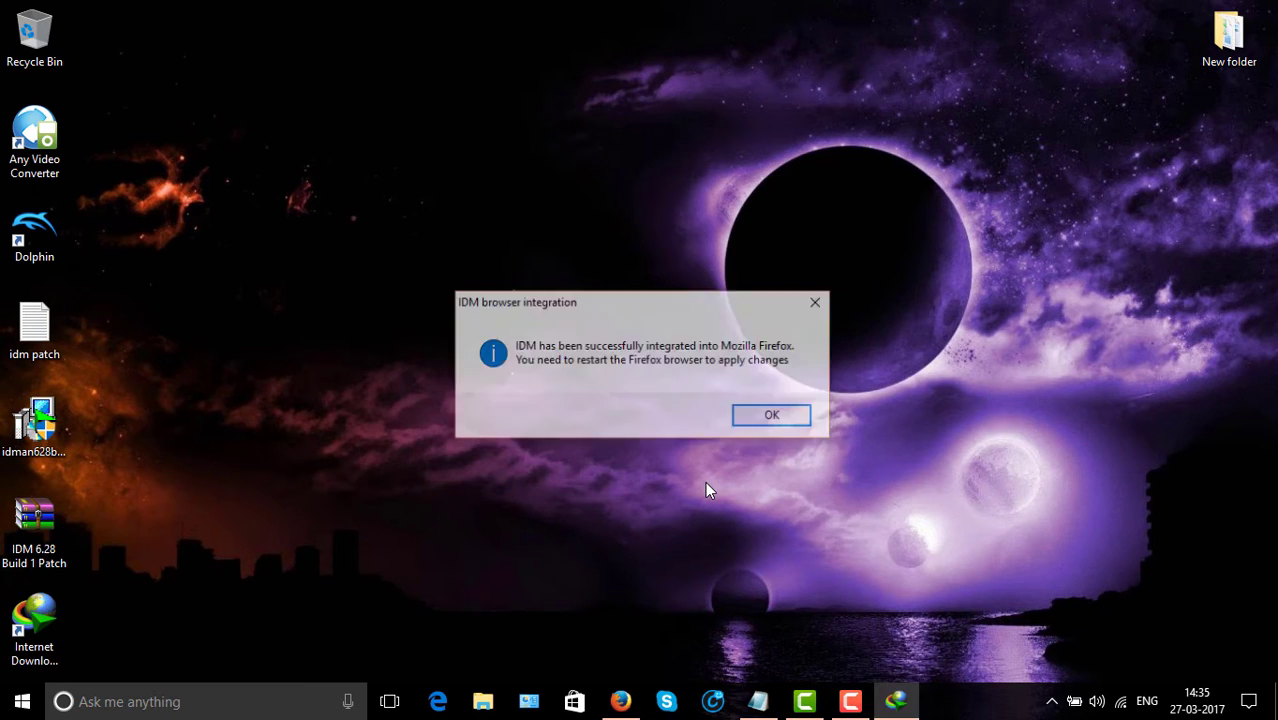
click(766, 418)
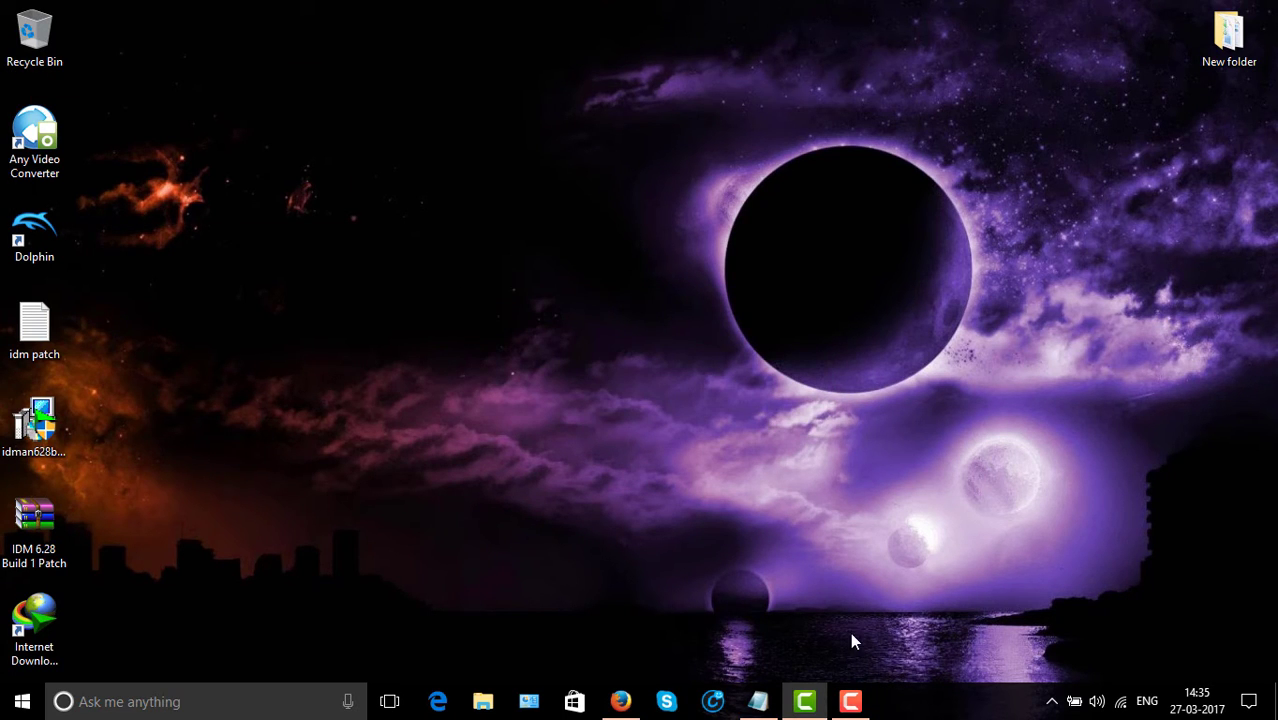
Dismiss the new startup item notification and refresh the desktop.
click(1053, 703)
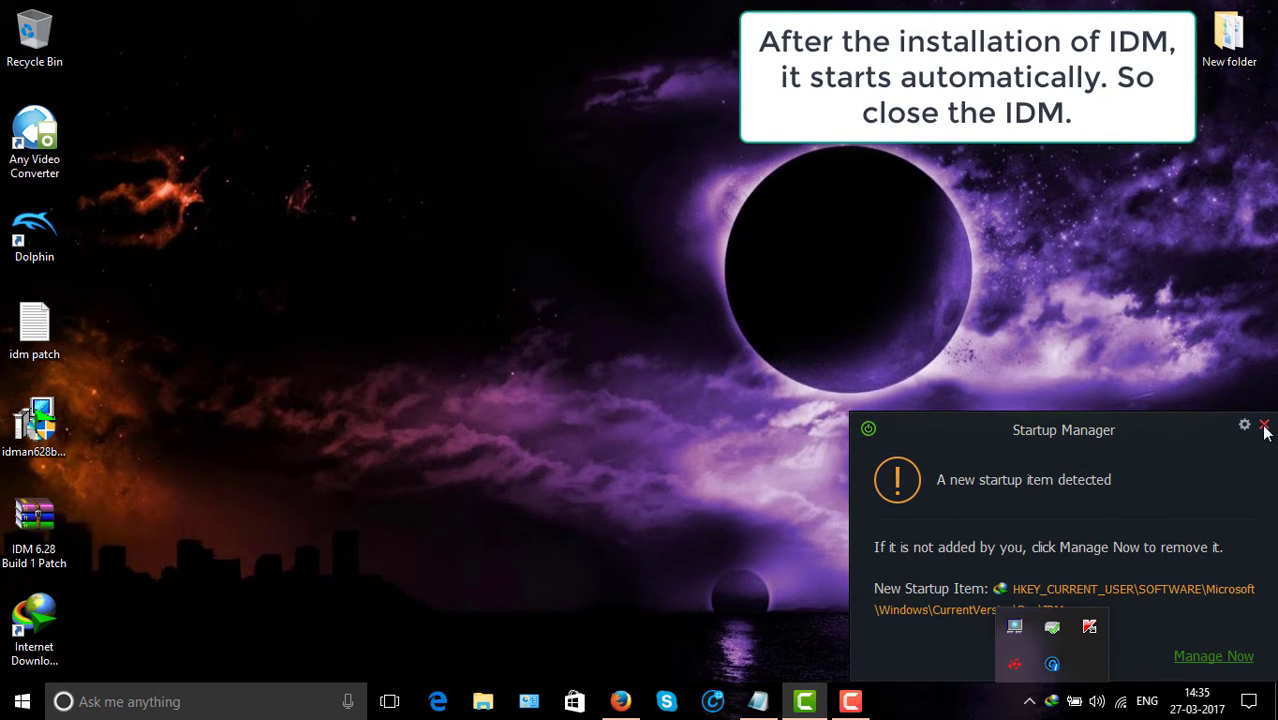
click(1264, 426)
right_click(908, 303)
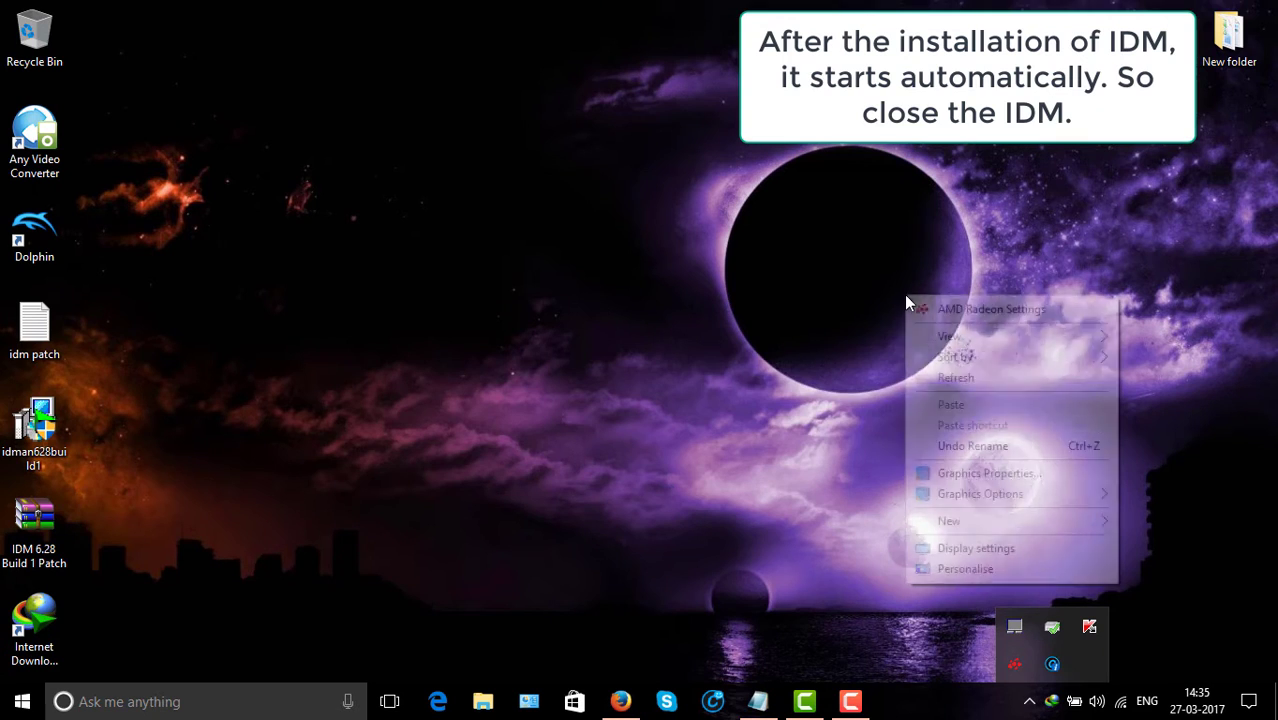
click(956, 374)
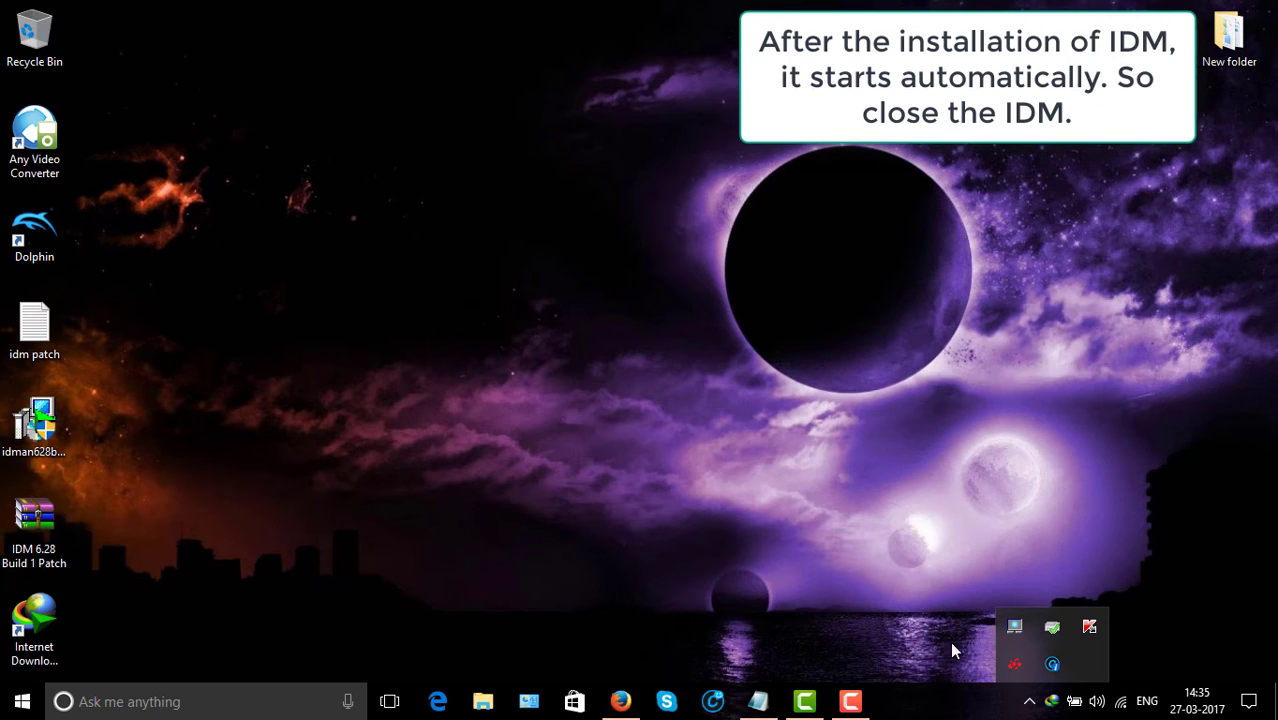
Exit Internet Download Manager from its tray icon and refresh the desktop.
right_click(1052, 701)
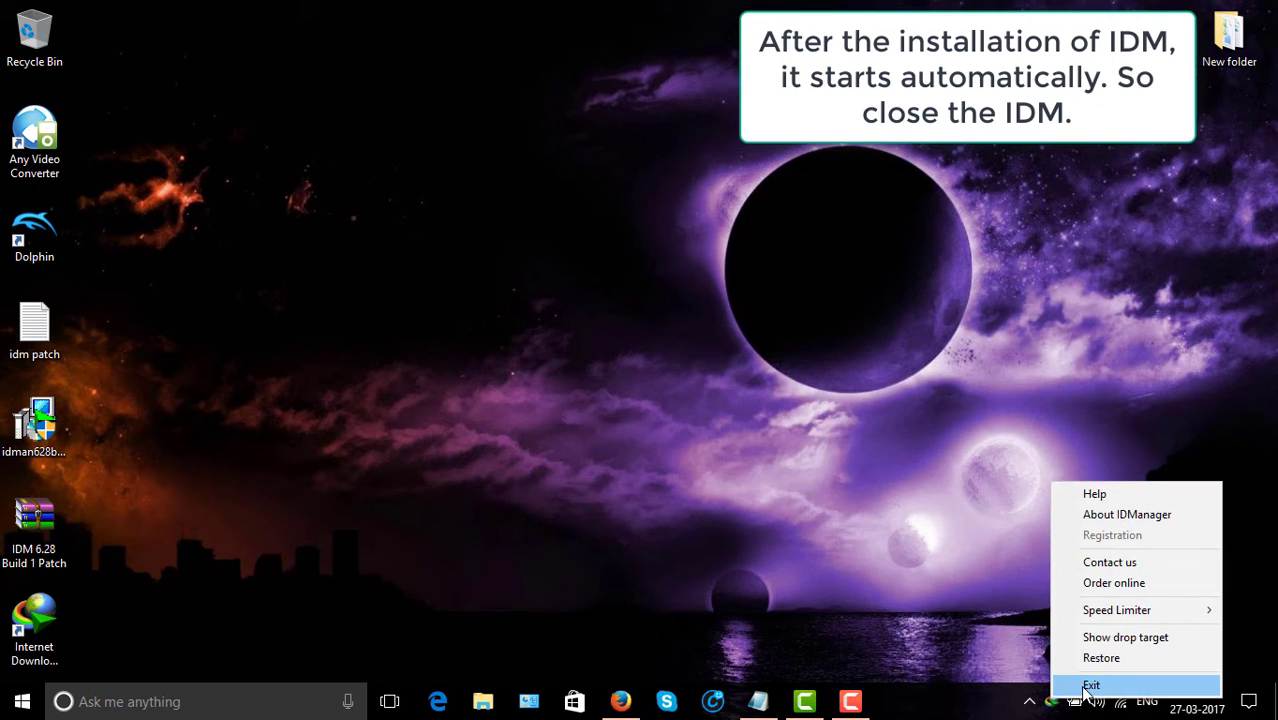
click(1090, 686)
right_click(756, 271)
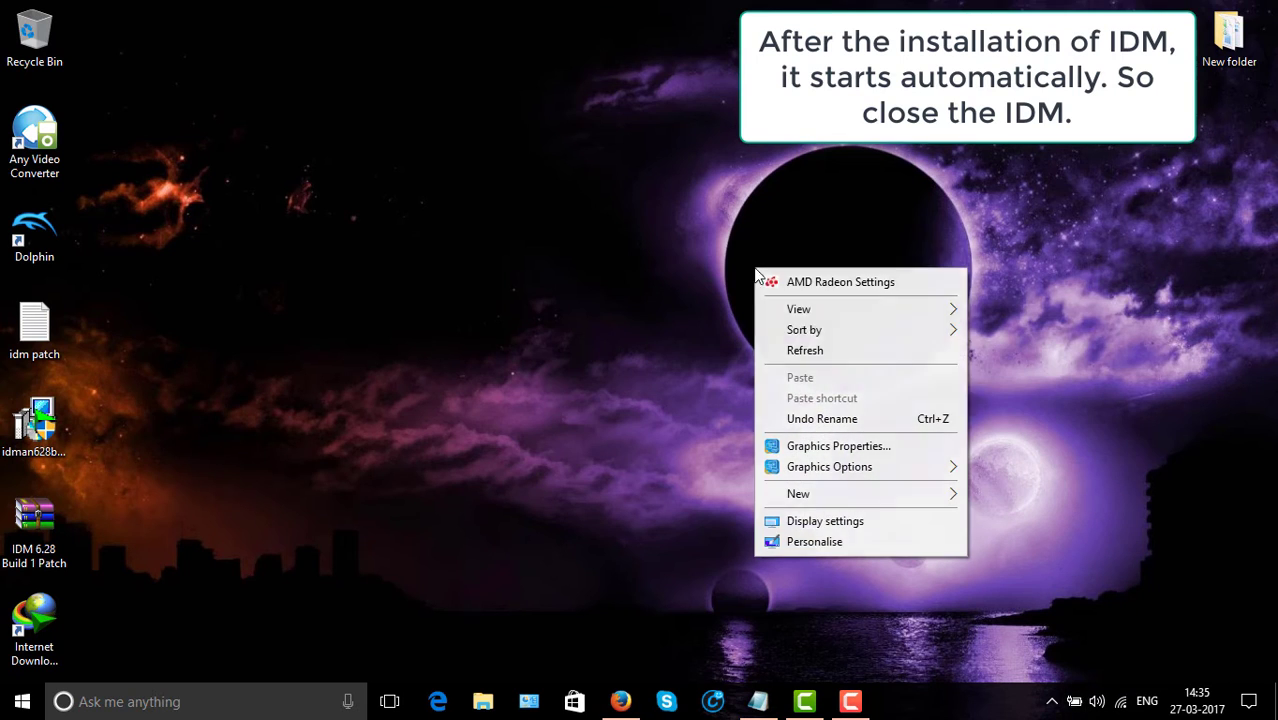
click(797, 352)
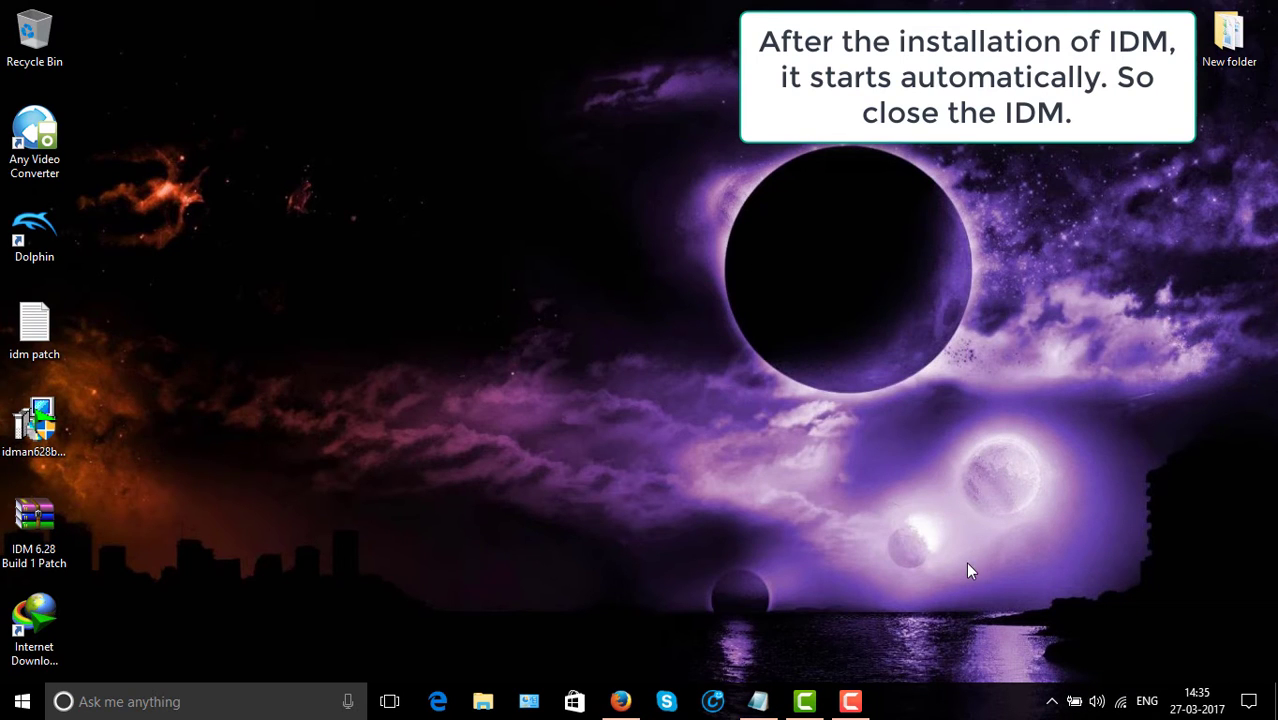
click(1052, 701)
right_click(754, 381)
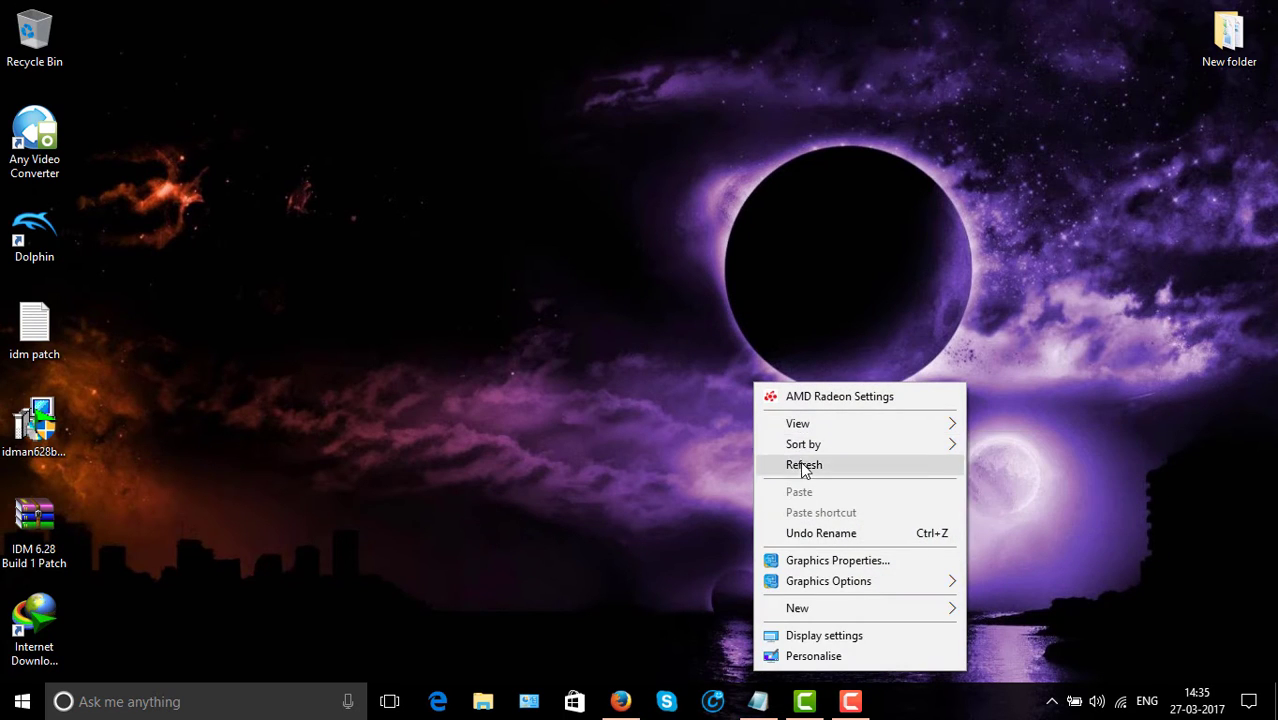
click(804, 465)
Open the 'idm patch' note in Notepad, select its mega.nz link, and return to Firefox.
click(44, 539)
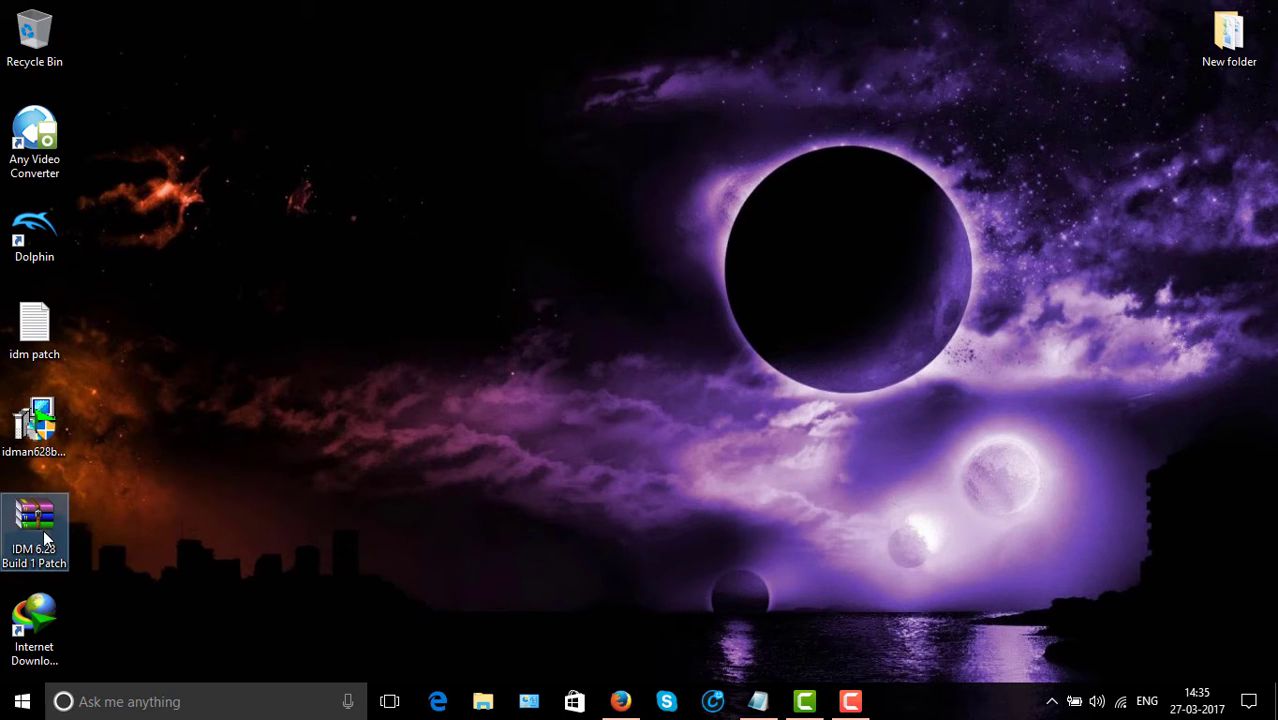
click(248, 530)
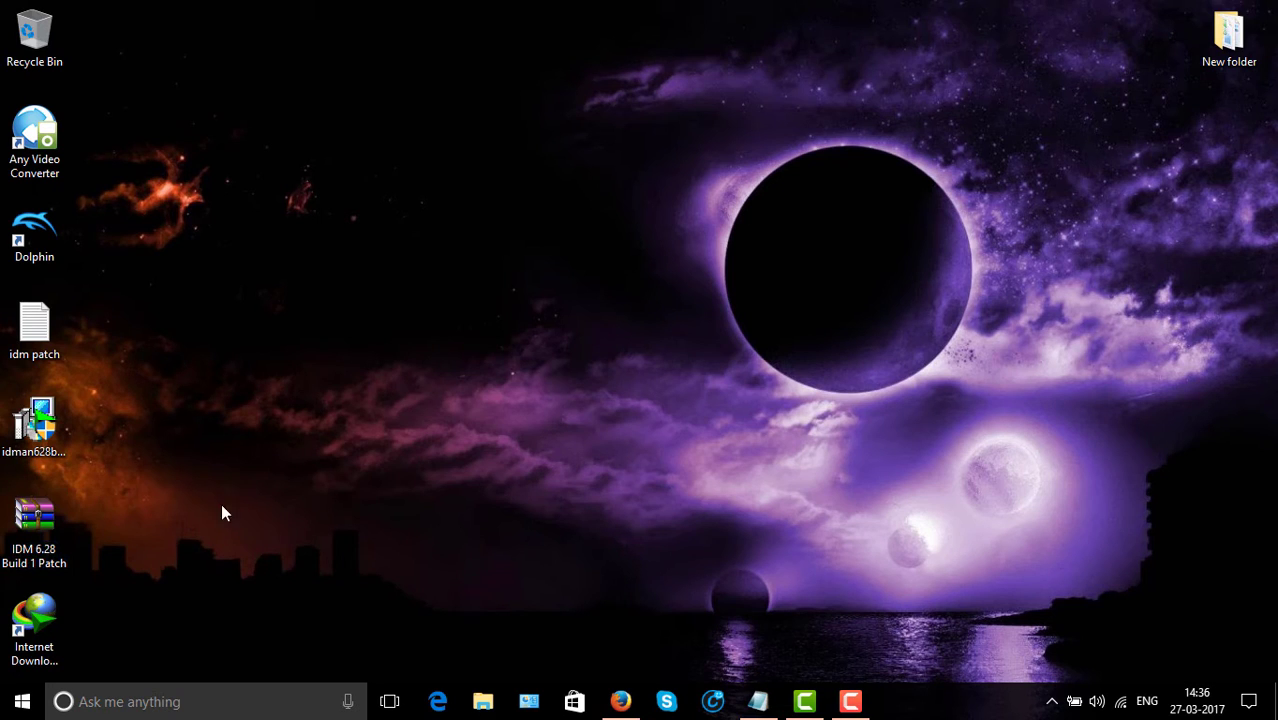
double_click(34, 325)
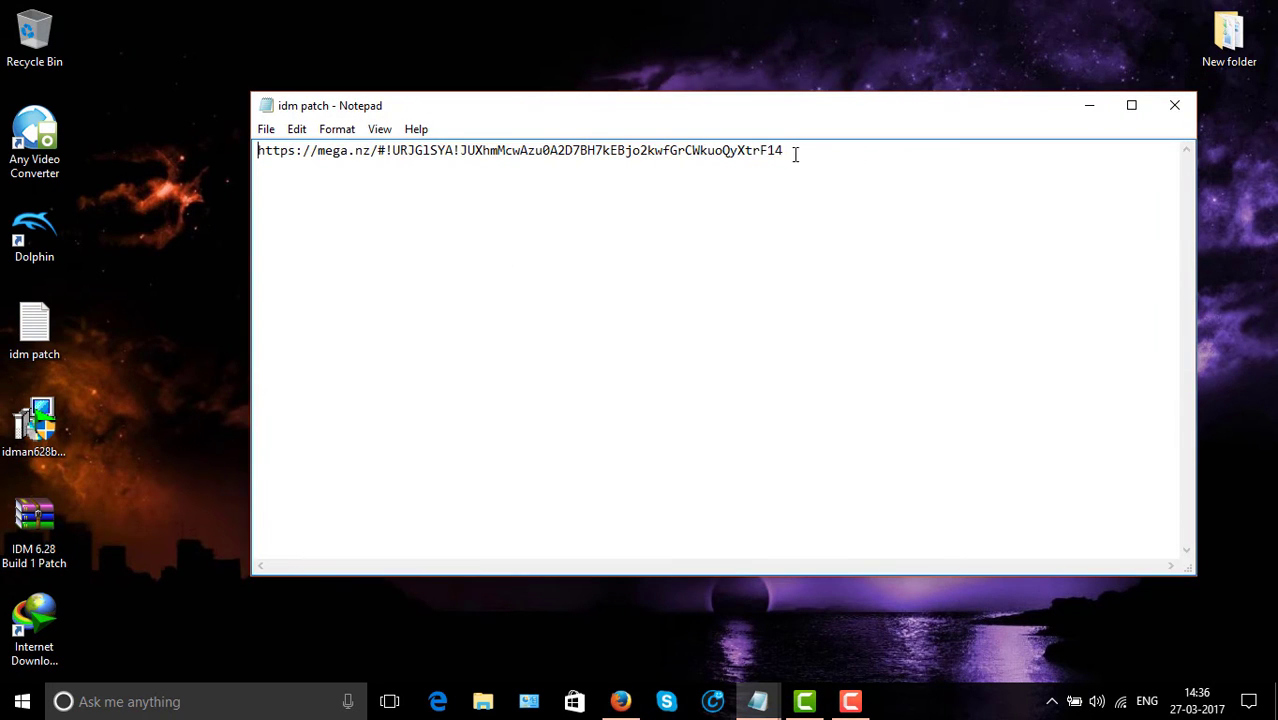
drag(795, 153, 276, 140)
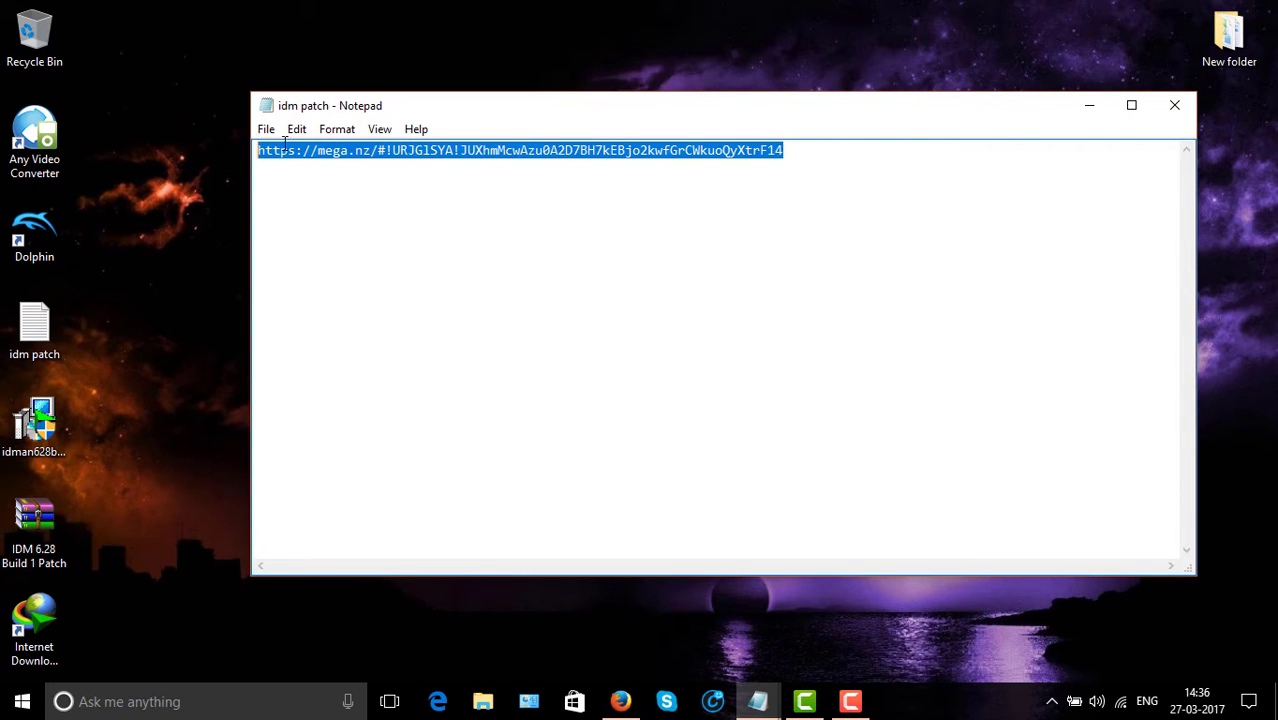
click(621, 701)
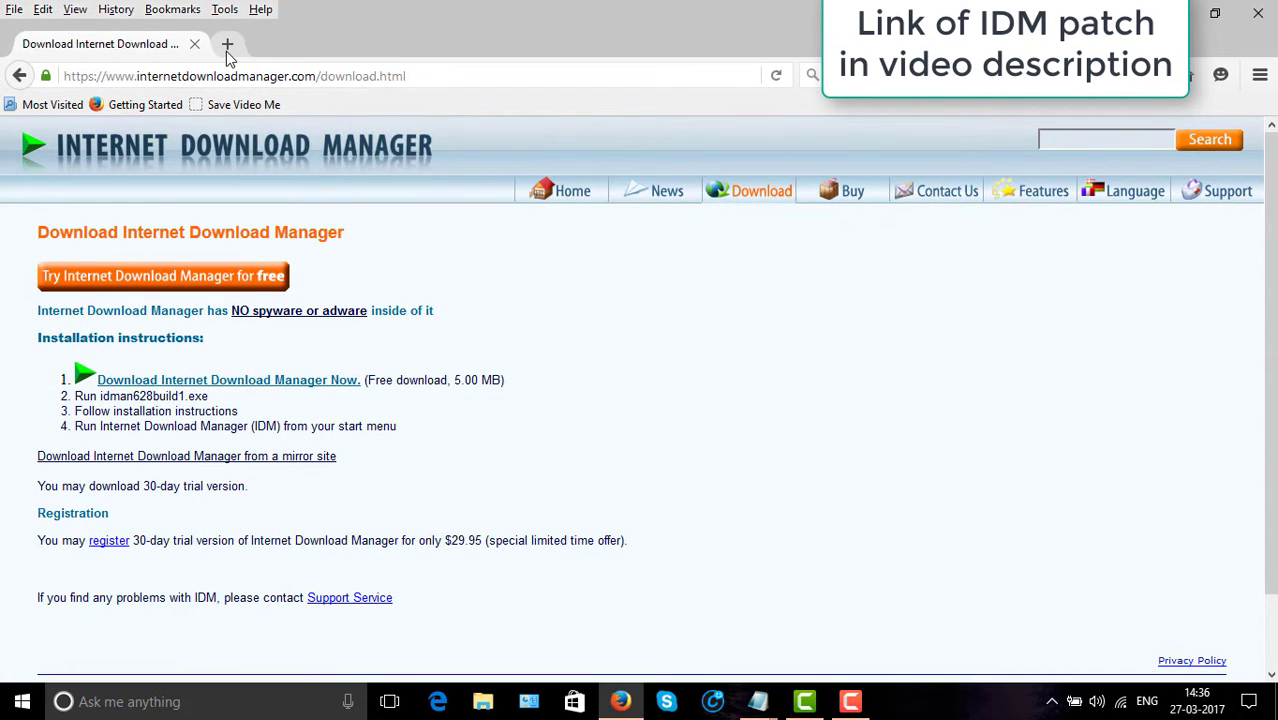
click(227, 43)
key(Return)
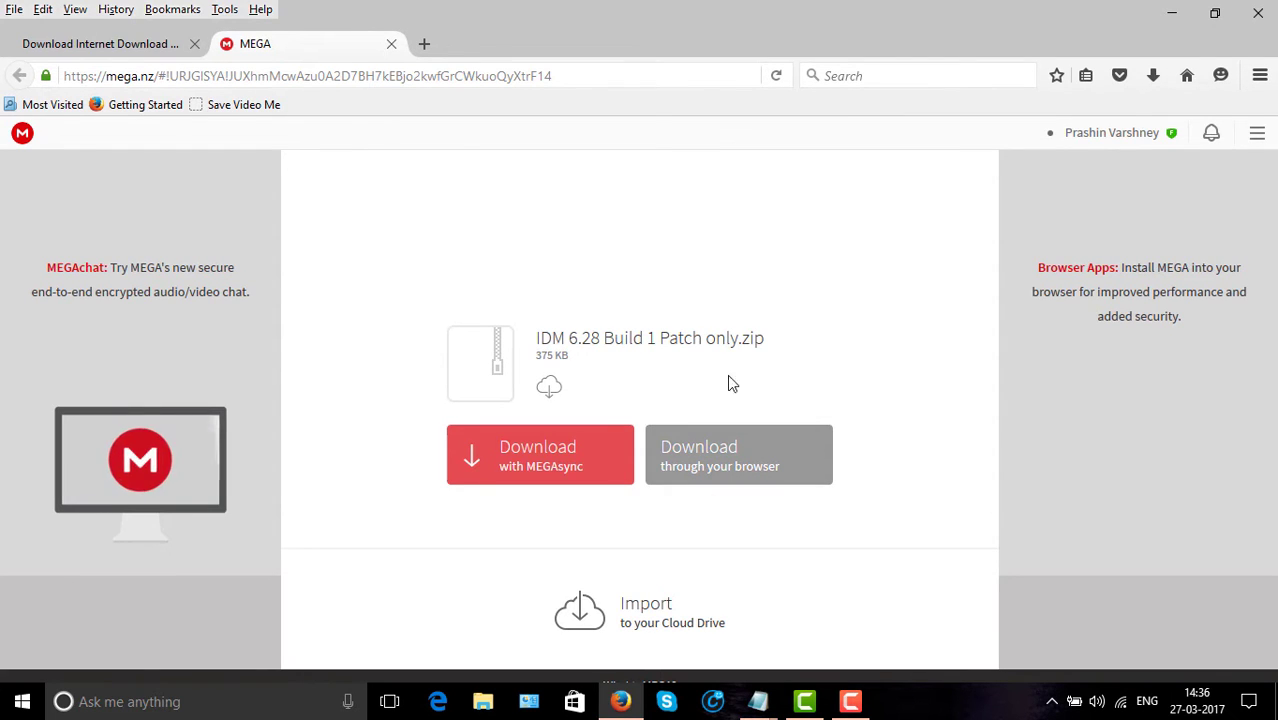
click(391, 45)
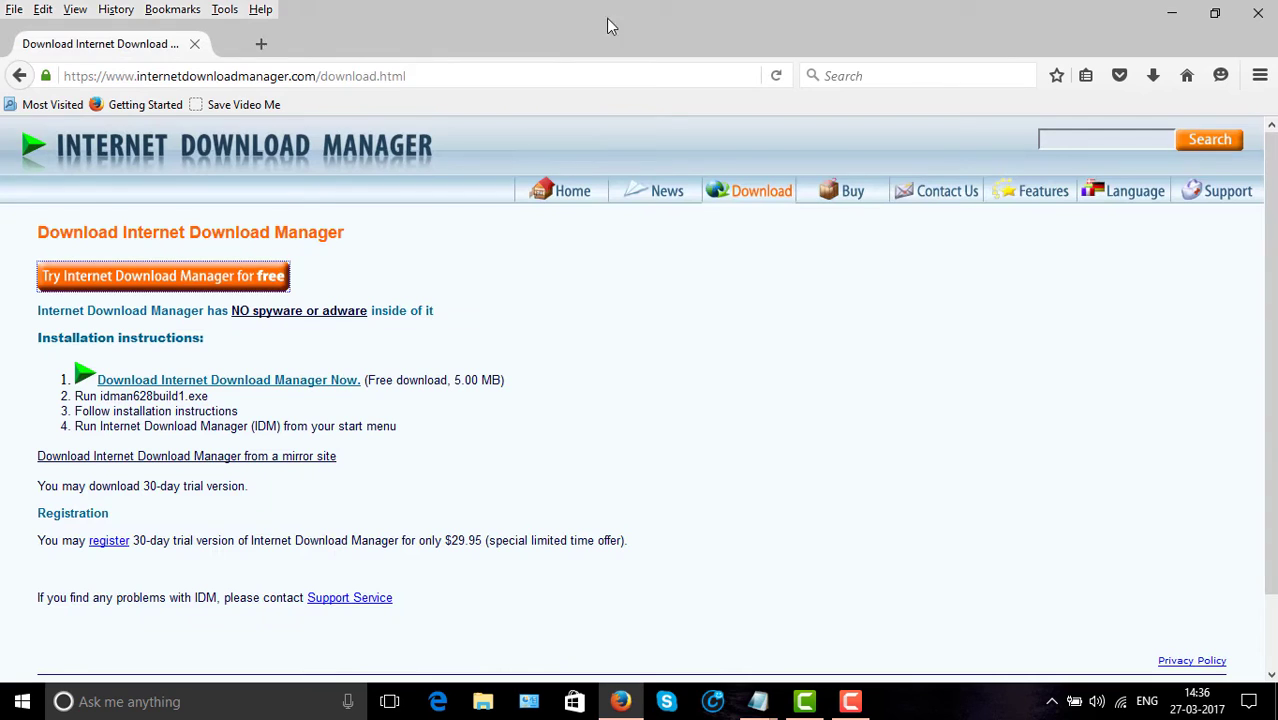
Extract the IDM 6.28 Build 1 Patch archive on the desktop into its own folder.
click(1166, 15)
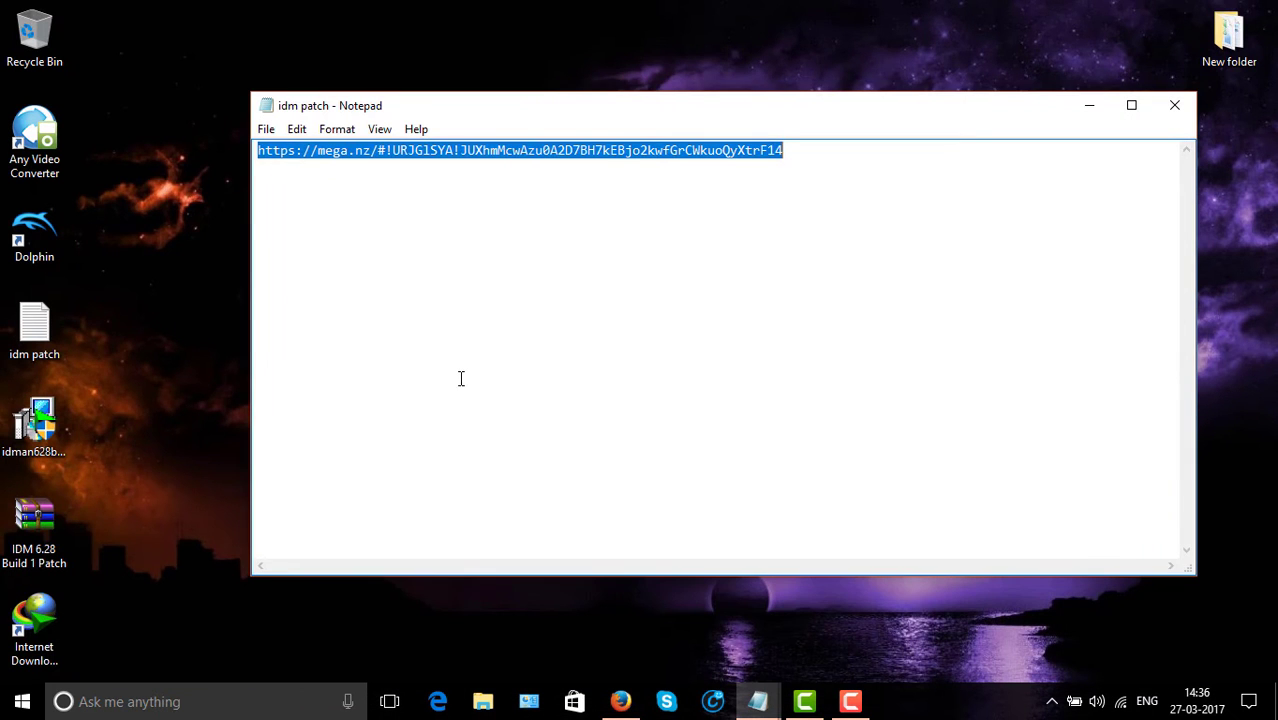
right_click(37, 537)
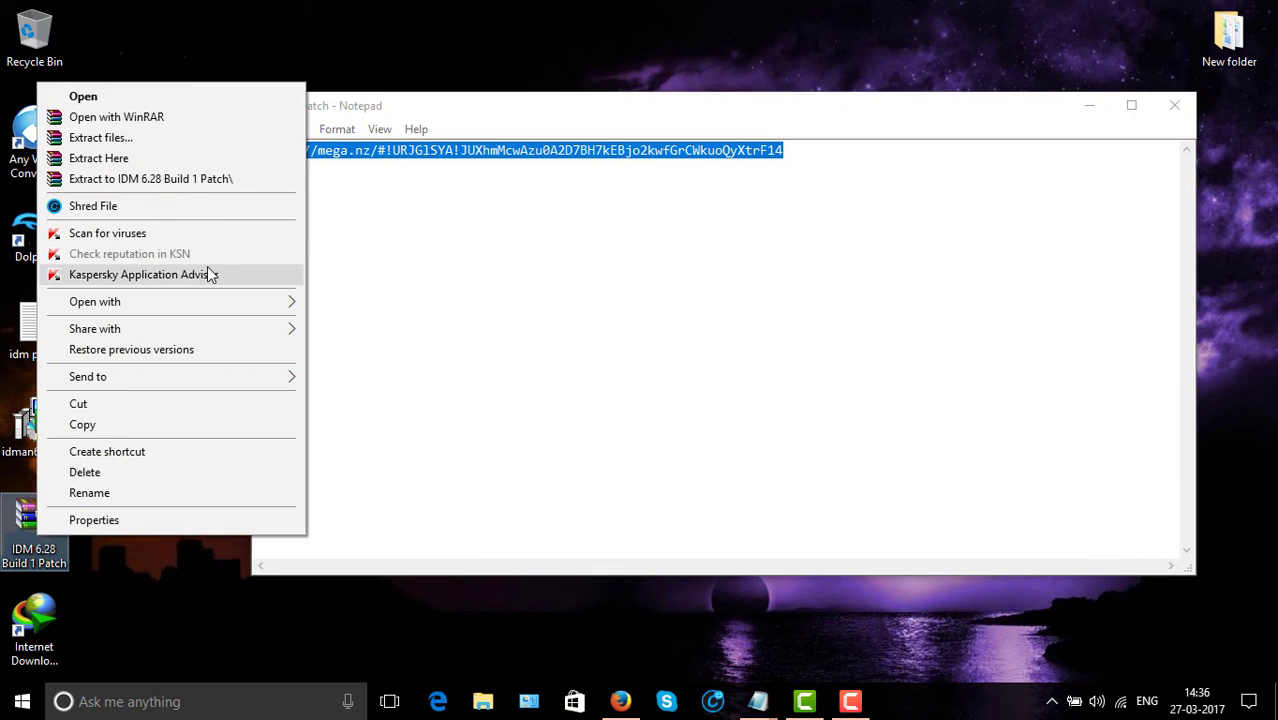
click(171, 178)
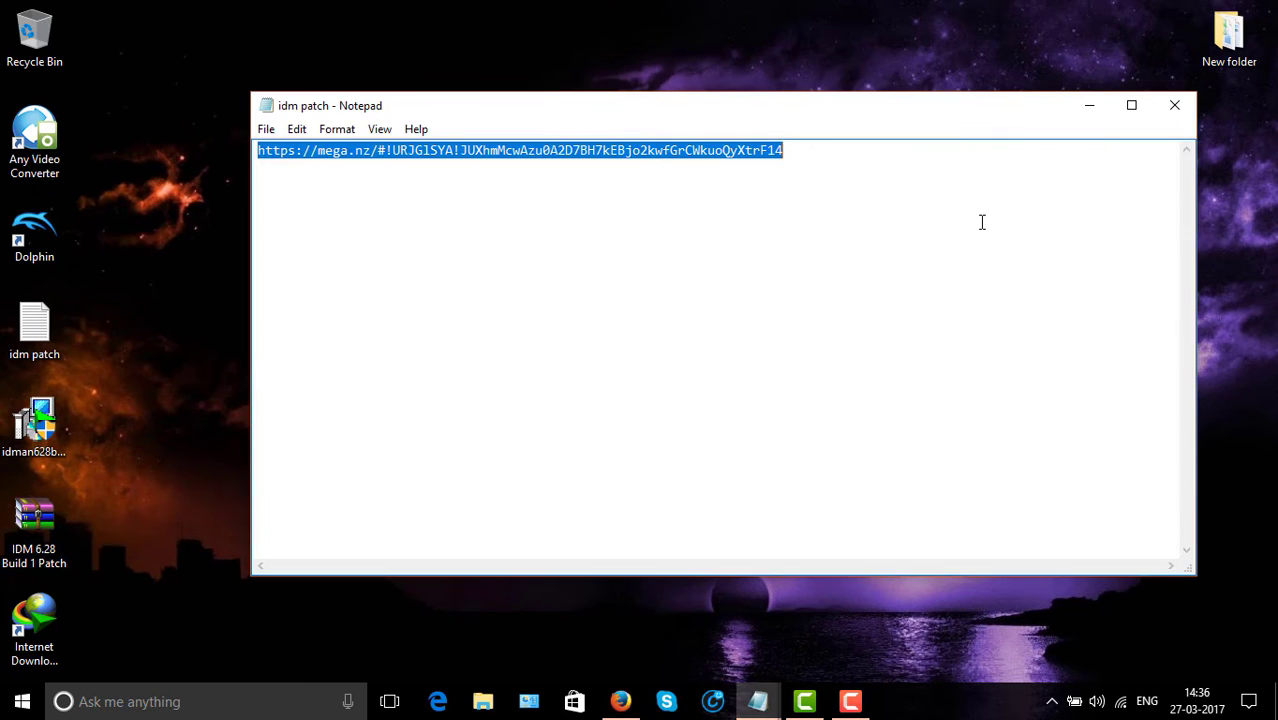
click(1089, 105)
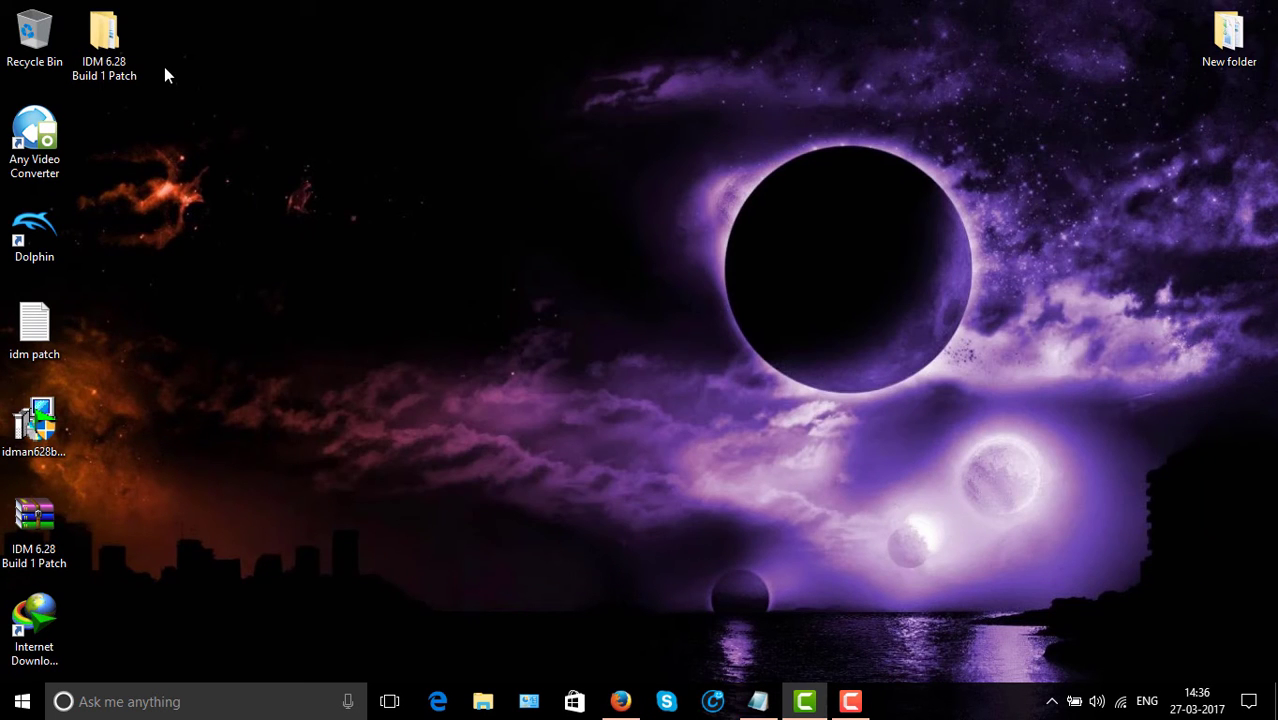
Open the extracted Patch folder and select idm.6.x.x.update.11-patch-REiS.
double_click(108, 38)
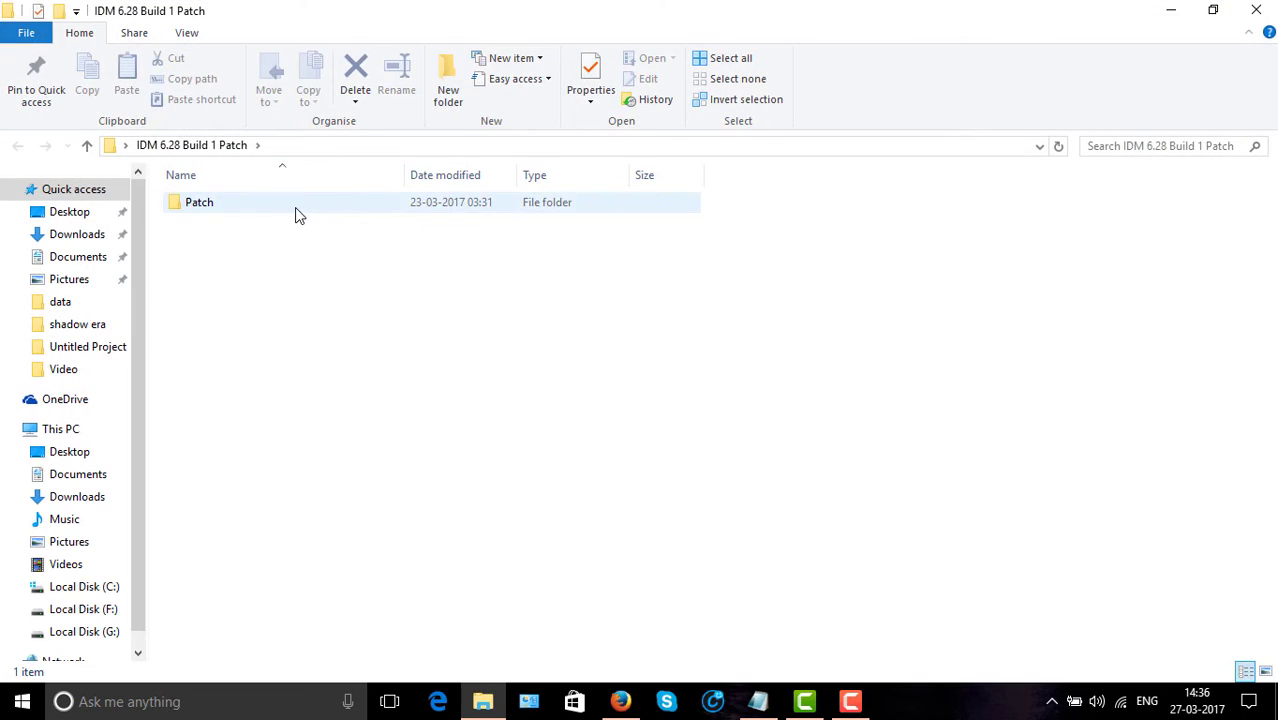
double_click(295, 208)
click(256, 206)
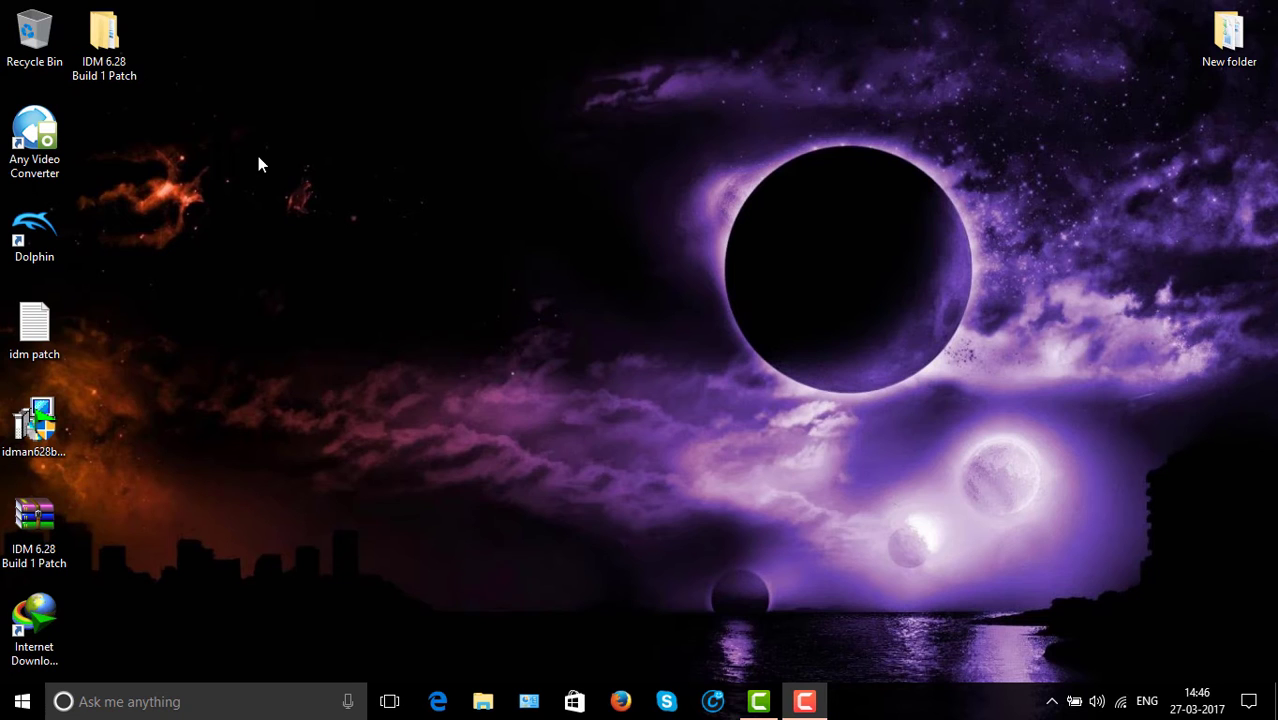
double_click(104, 38)
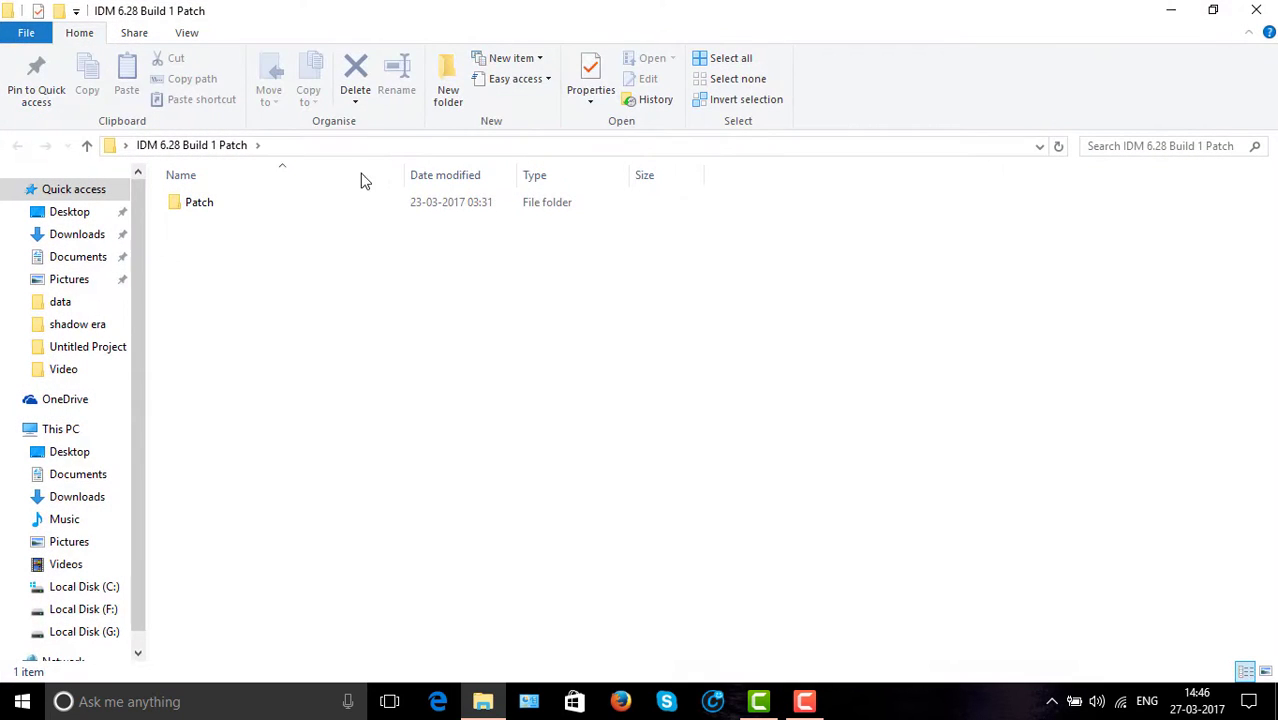
double_click(394, 208)
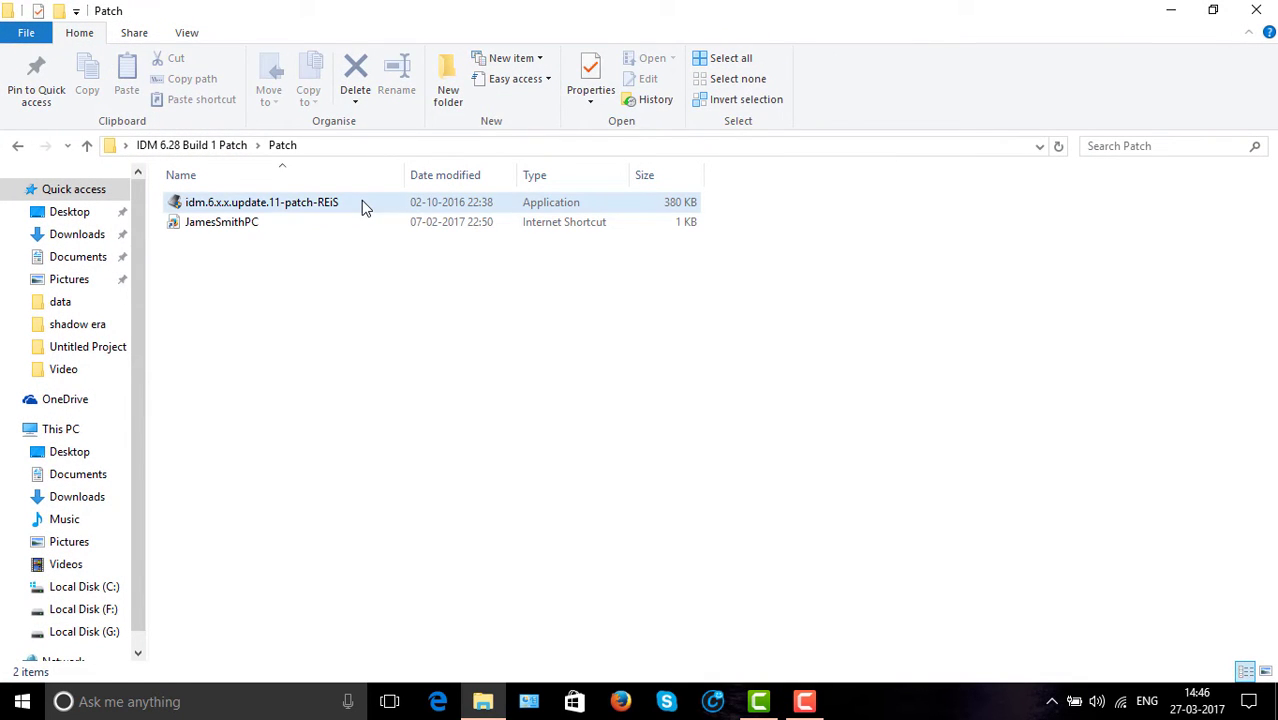
click(363, 204)
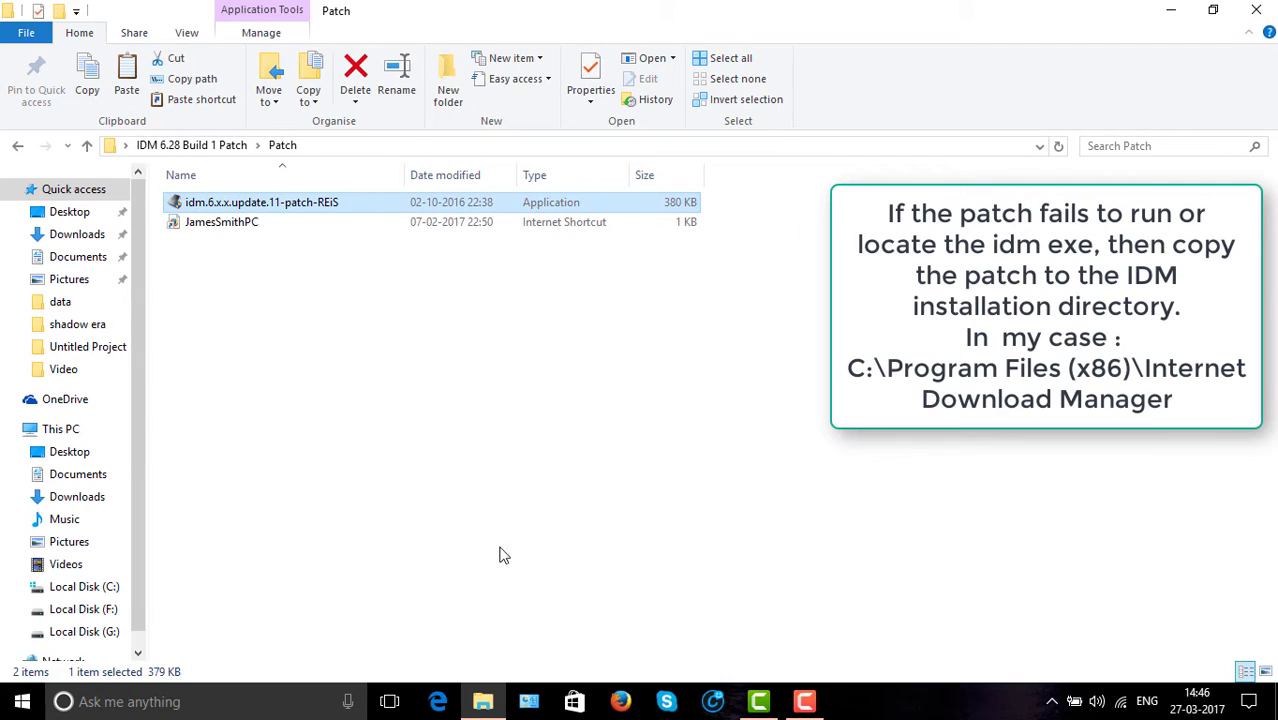
Paste the REiS patch into C:\Program Files (x86)\Internet Download Manager with admin permission and run it.
click(90, 588)
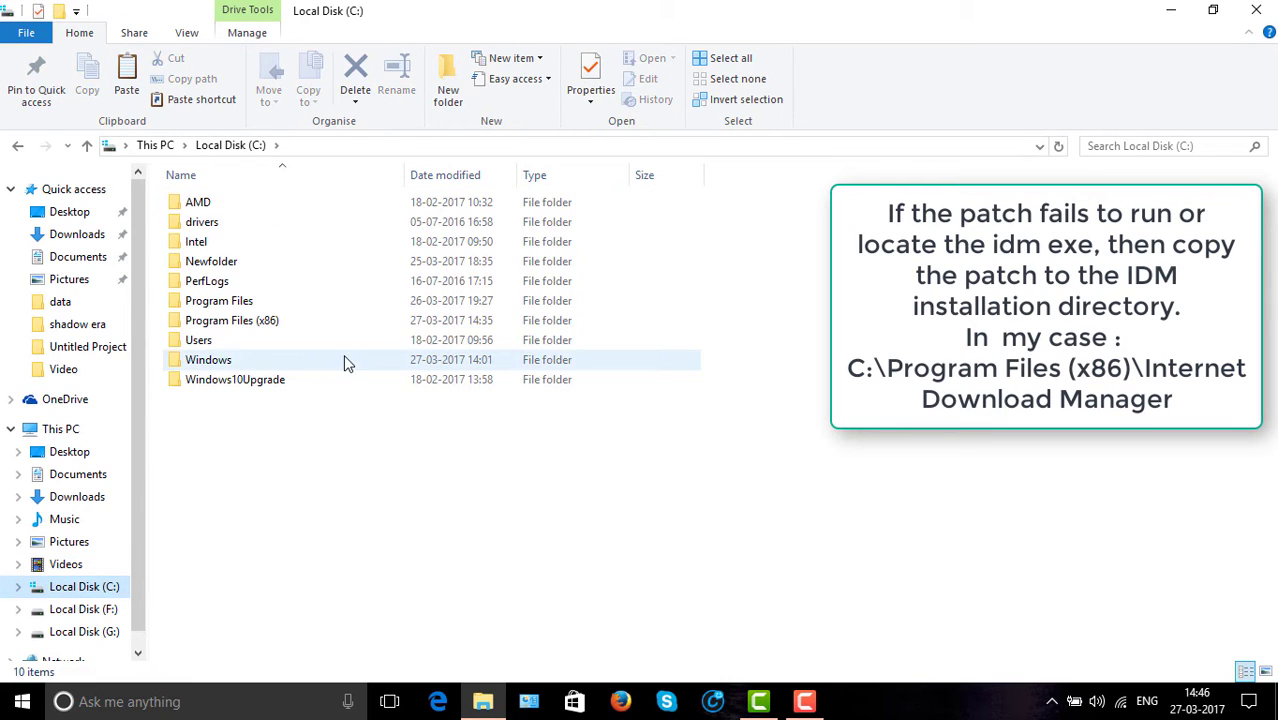
double_click(300, 321)
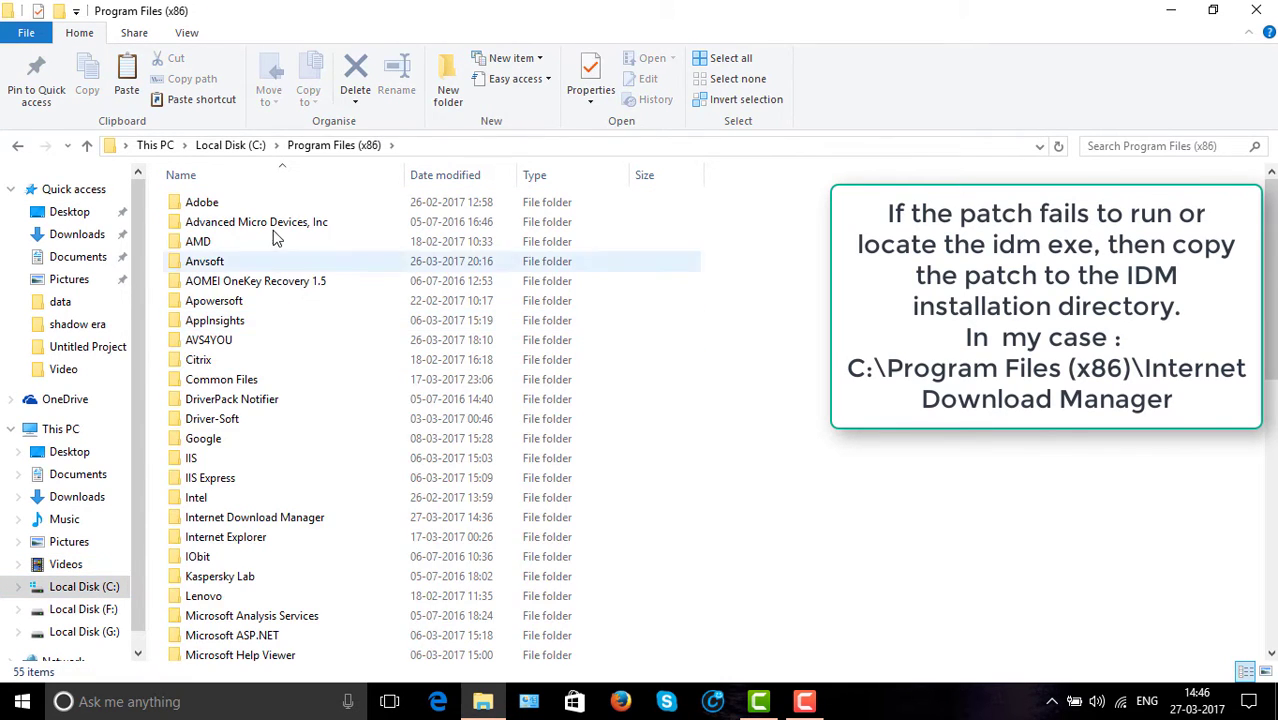
double_click(300, 517)
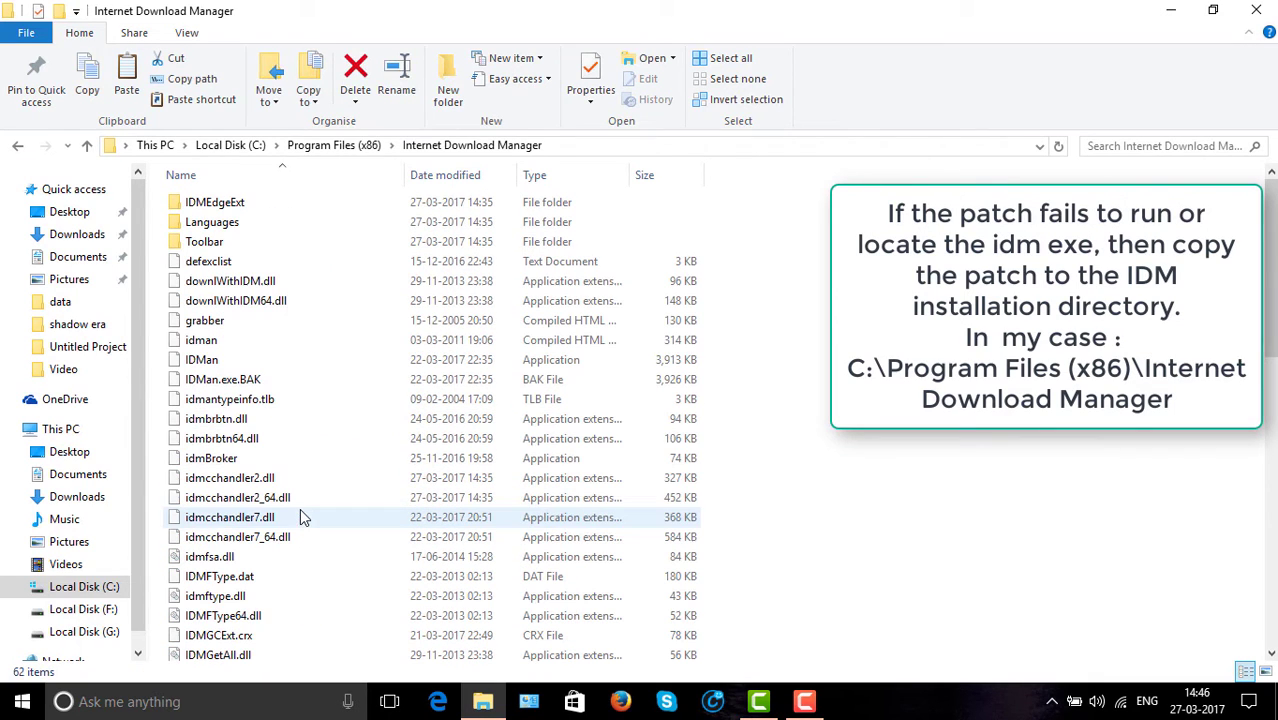
key(ctrl+v)
click(342, 226)
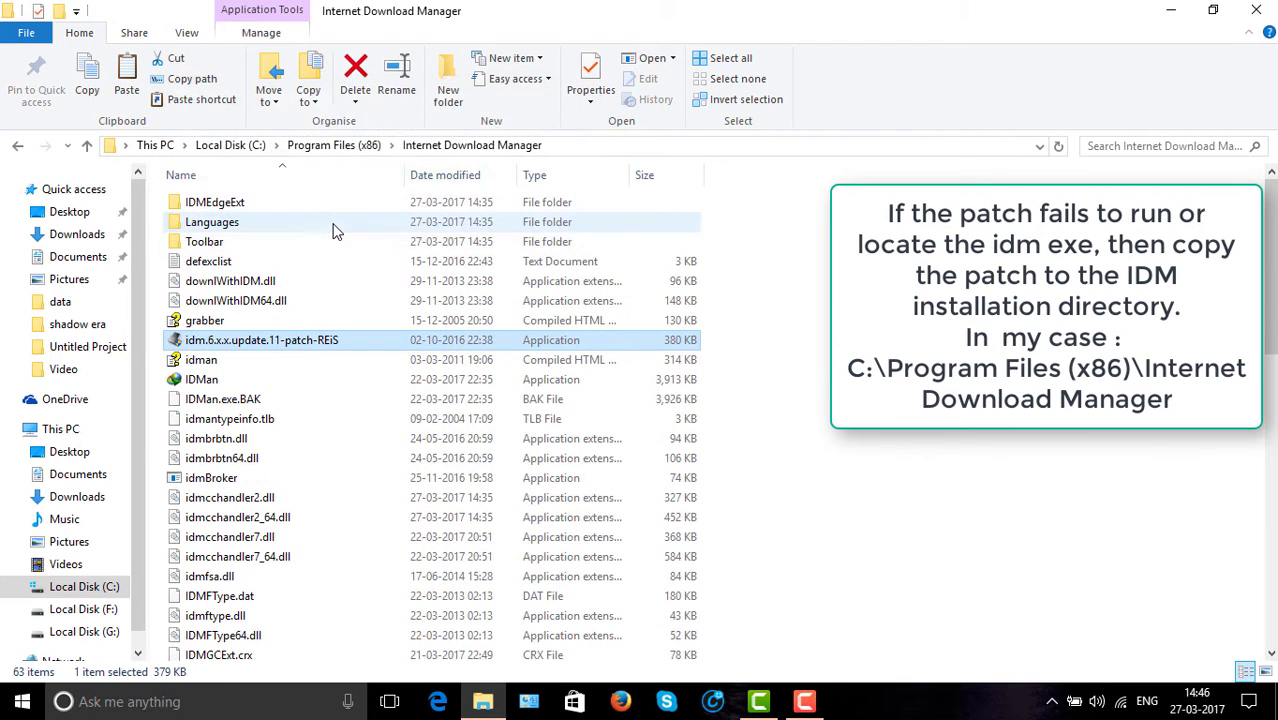
double_click(409, 345)
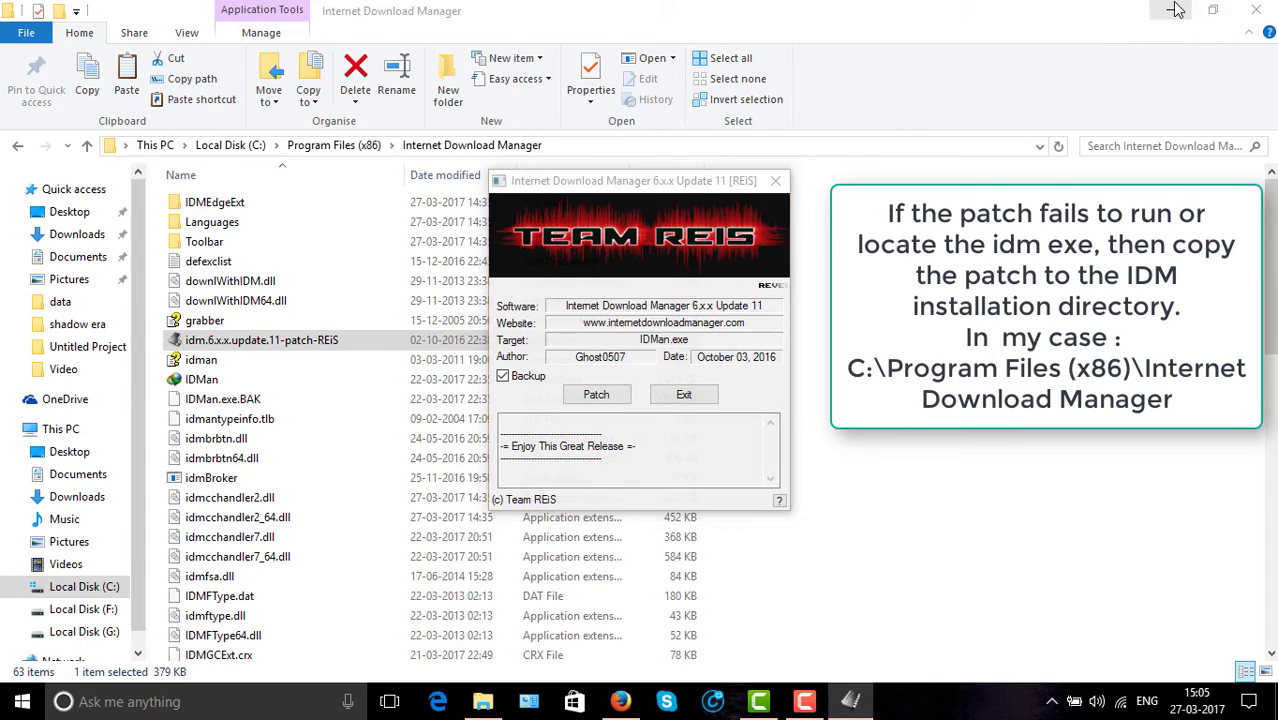
Patch IDMan.exe with a first and last name, then exit the patcher and close the Patch folder.
click(1175, 10)
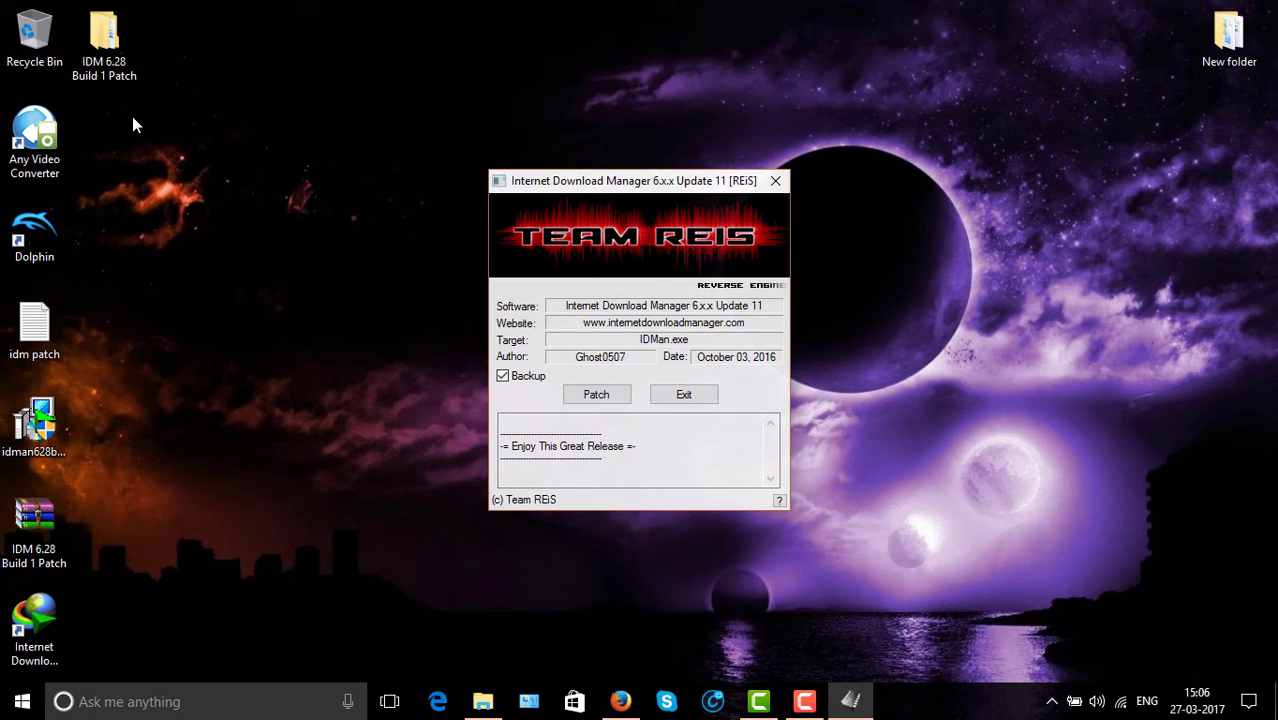
double_click(92, 58)
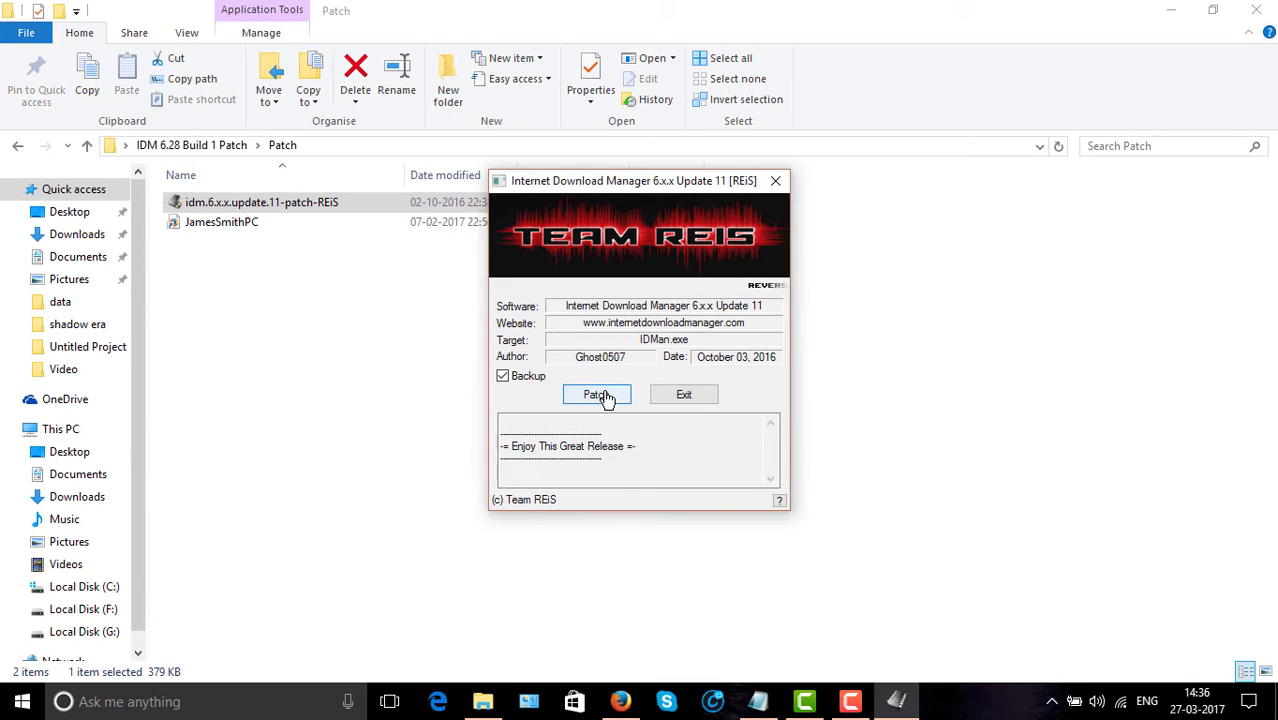
click(599, 395)
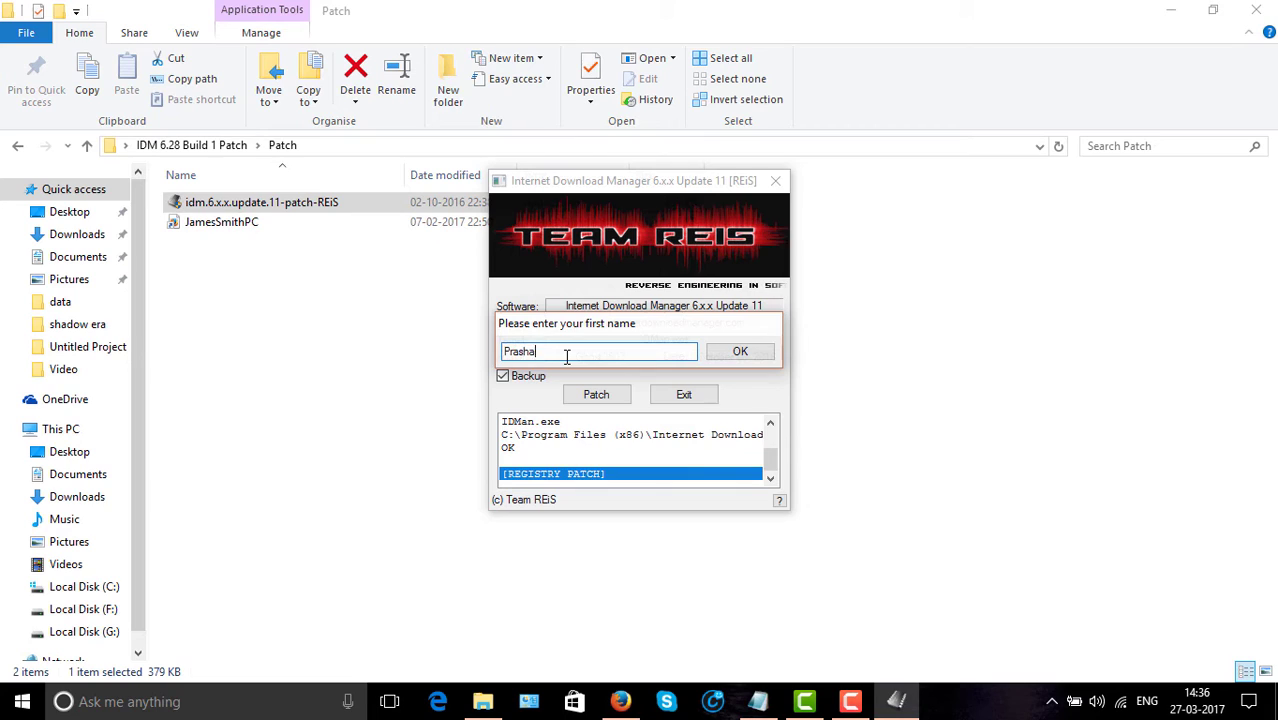
click(739, 355)
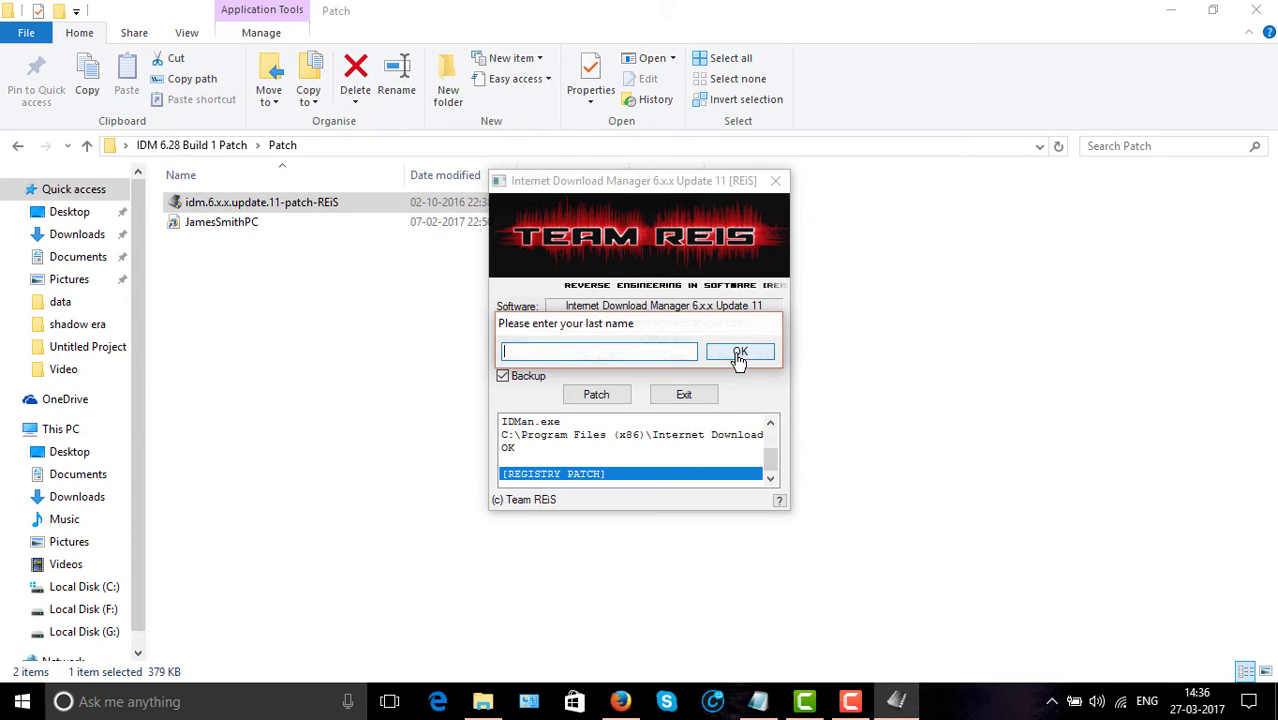
text(Kumar)
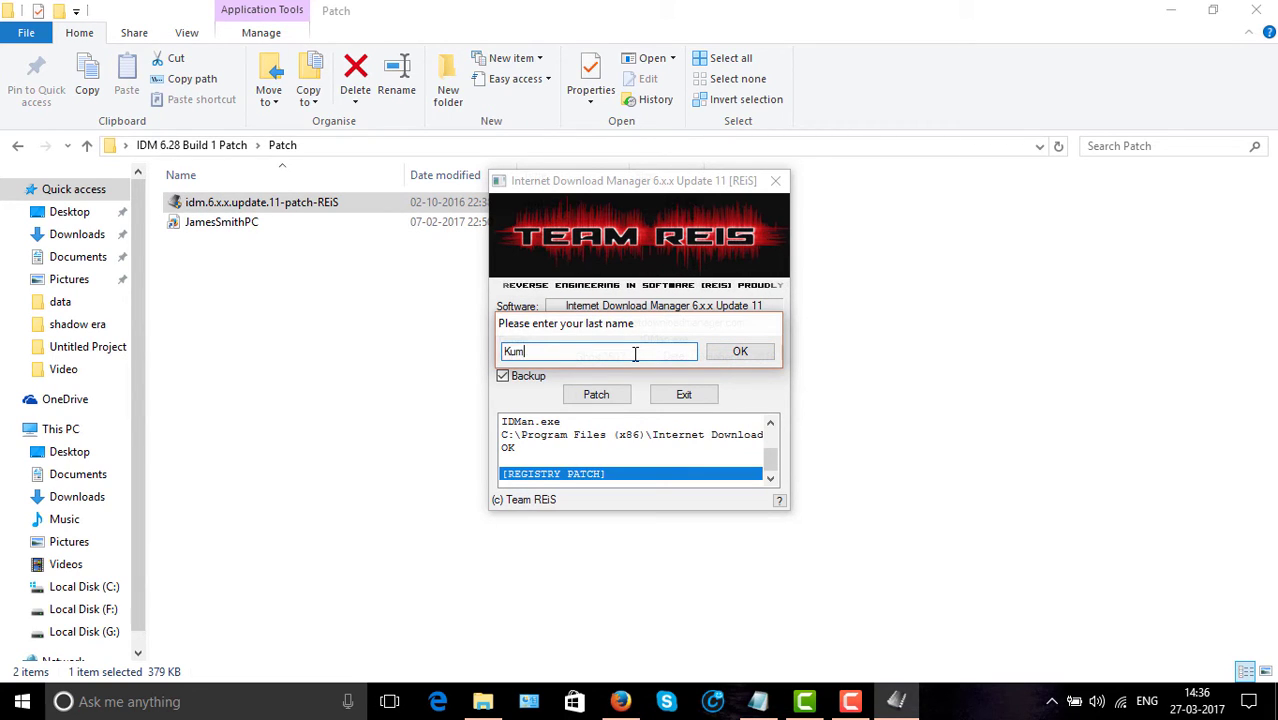
click(749, 357)
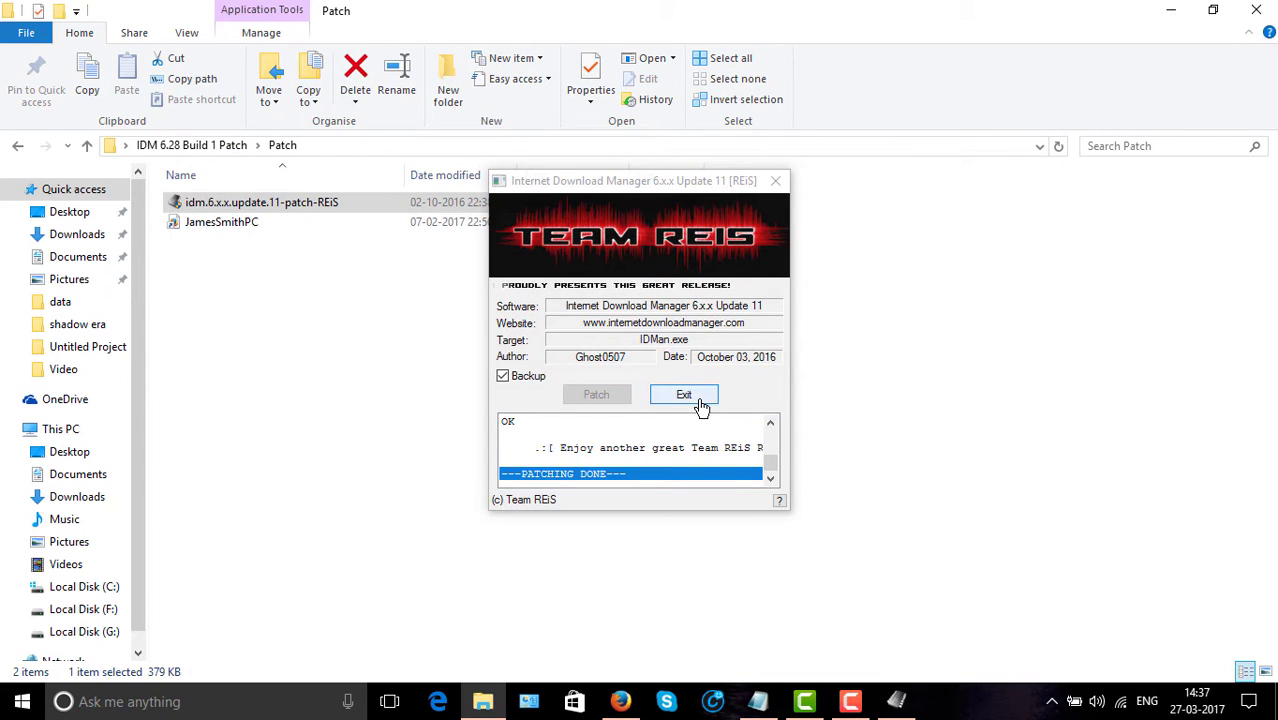
click(700, 399)
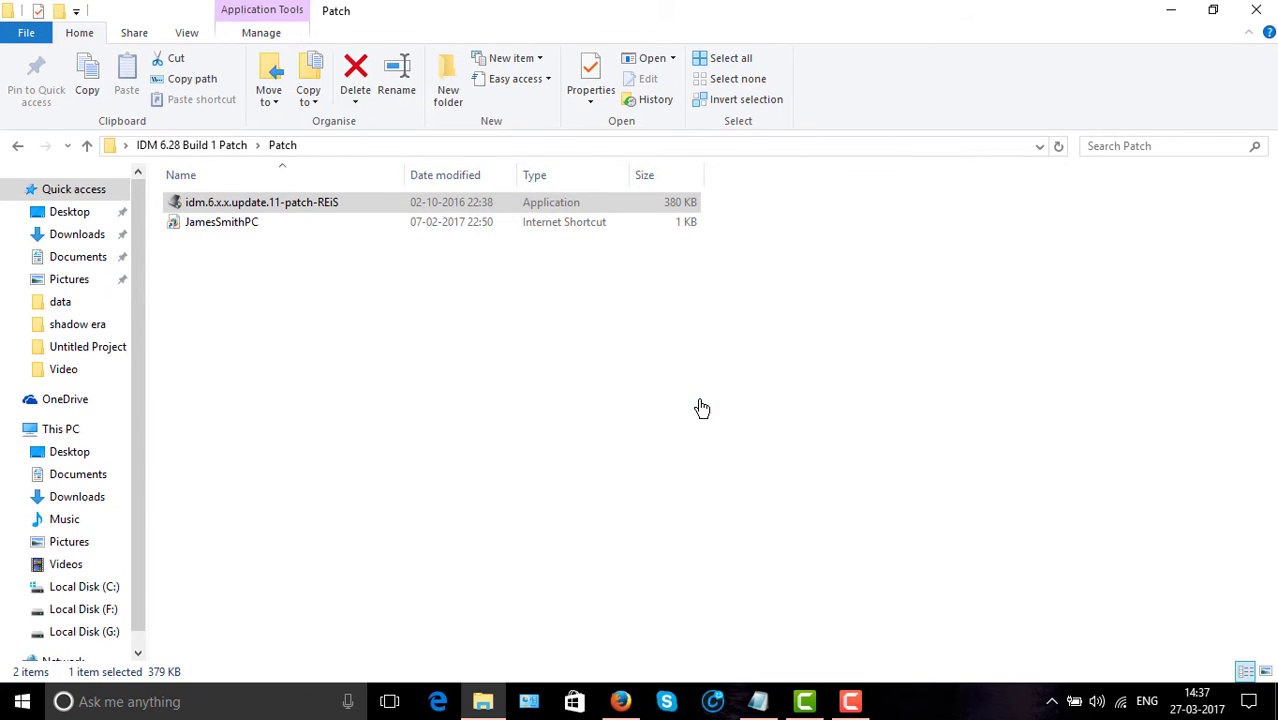
click(1262, 10)
Refresh the desktop and launch Internet Download Manager, dismissing Tip of the Day.
right_click(657, 266)
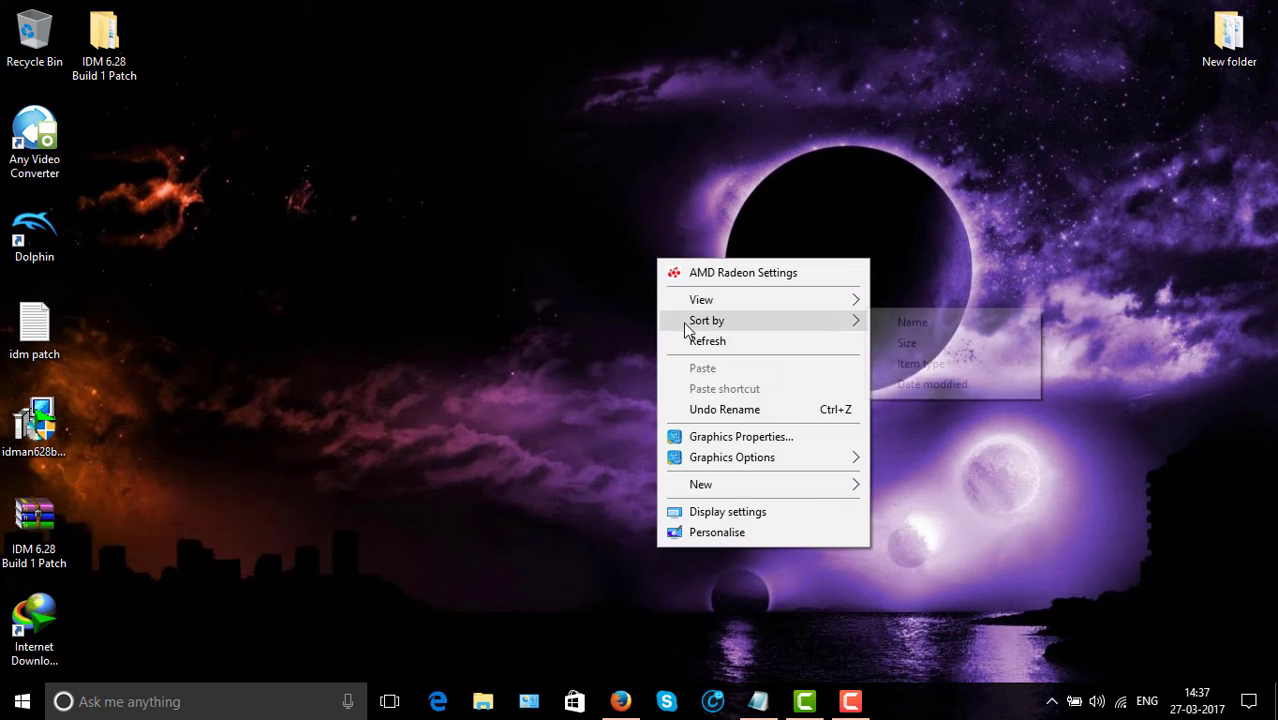
click(690, 339)
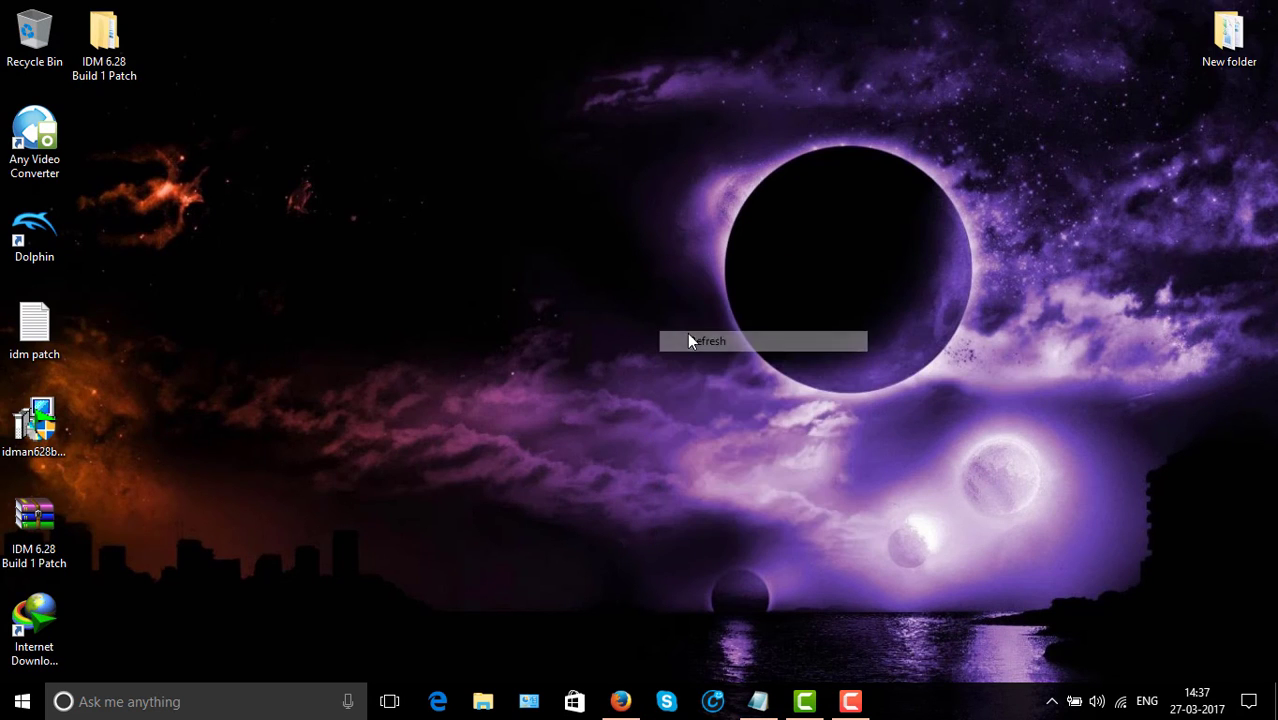
click(42, 627)
double_click(42, 627)
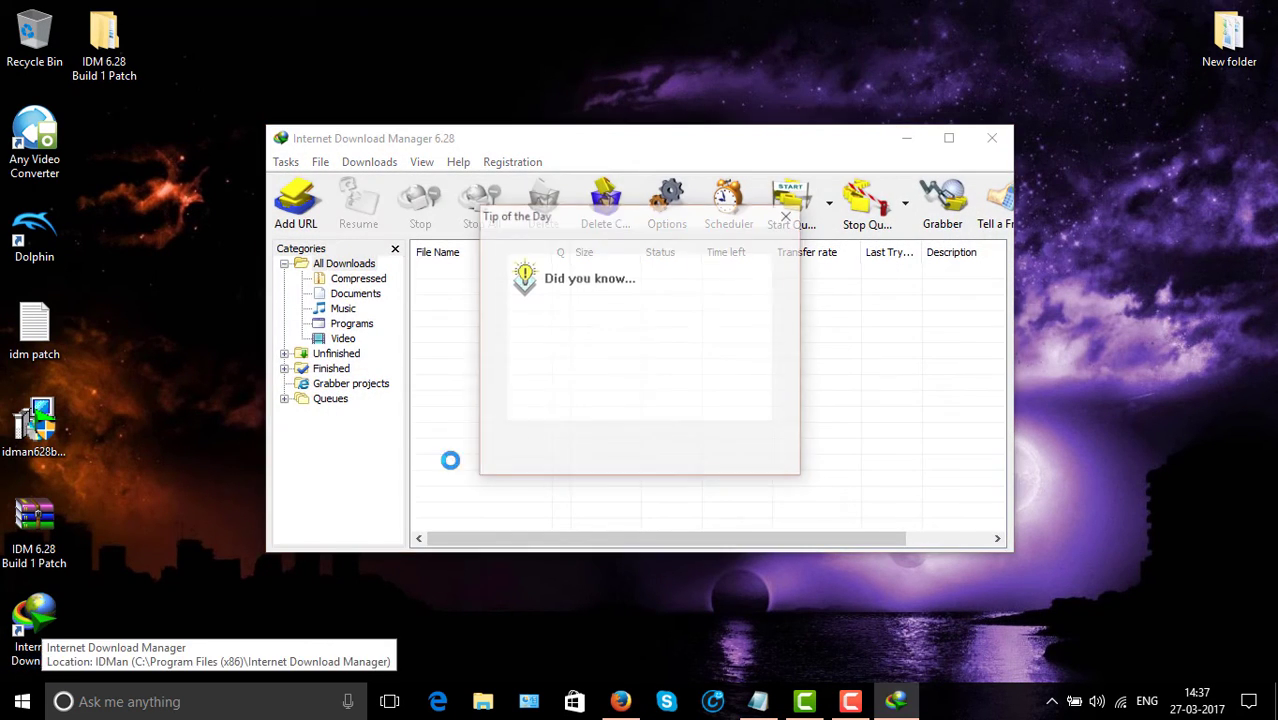
click(748, 456)
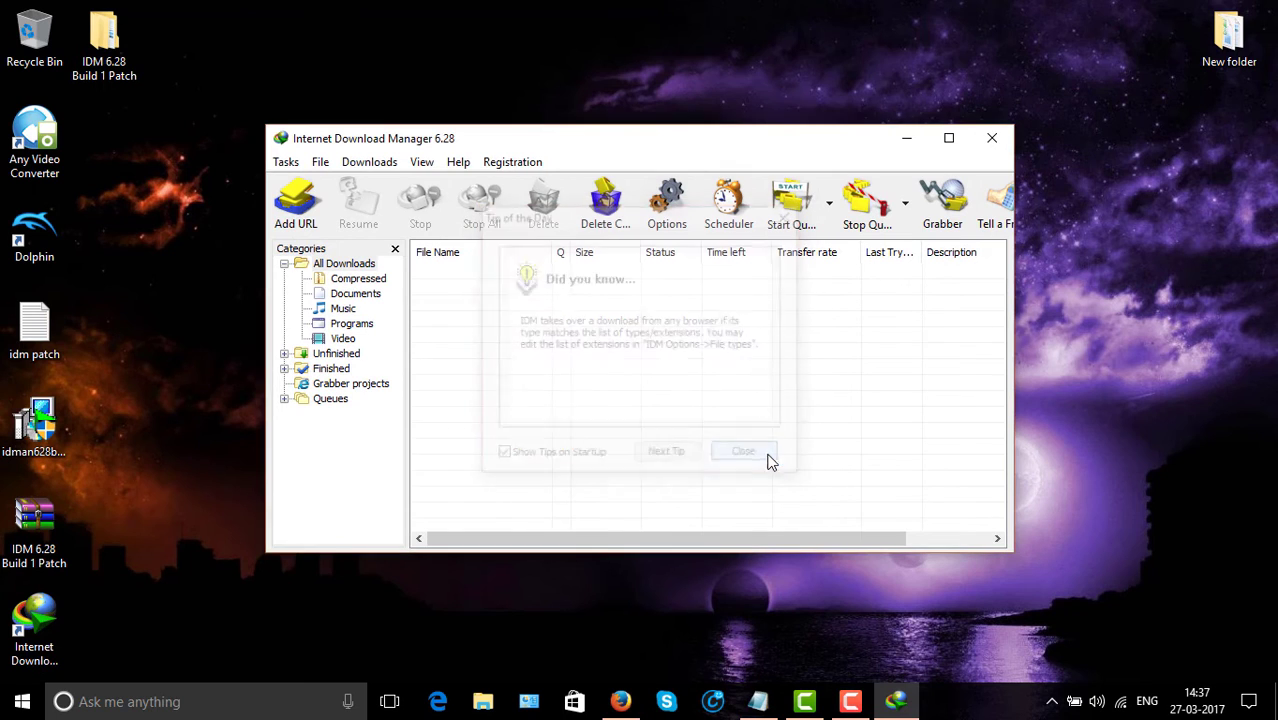
Check Help > About IDM shows version 6.28 Full and licensed, then minimize IDM.
click(464, 164)
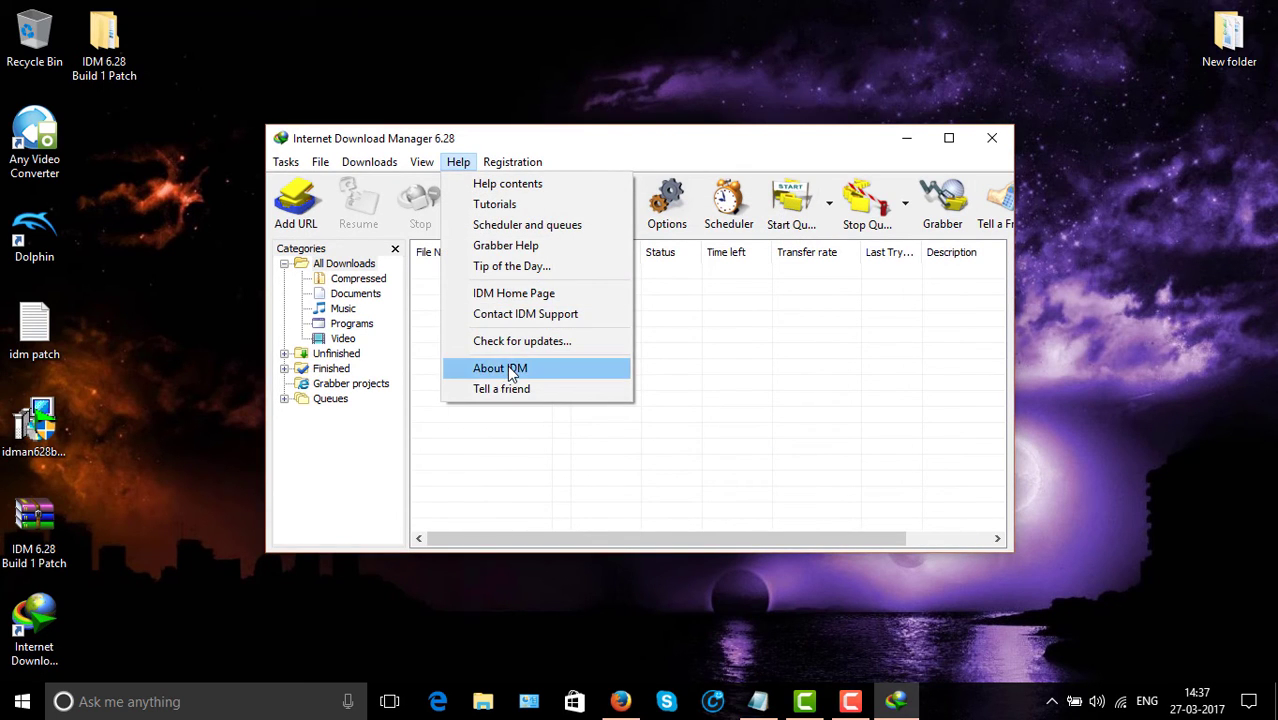
click(507, 369)
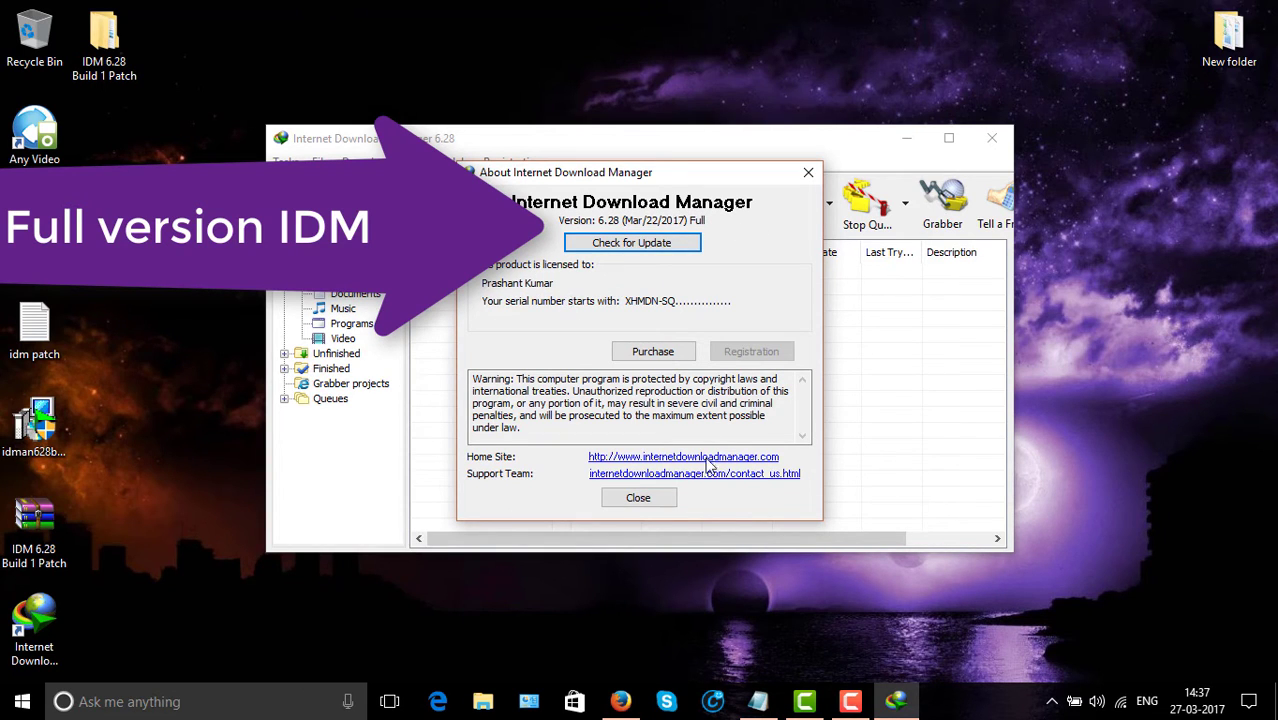
click(638, 499)
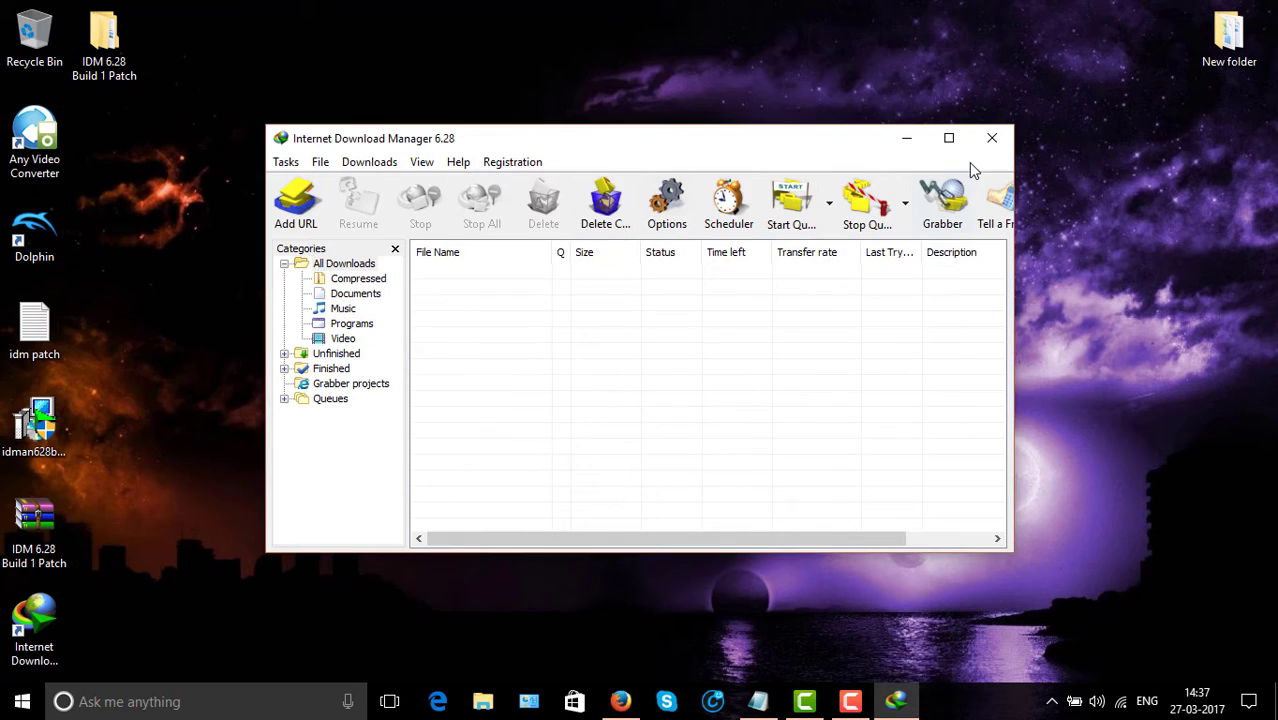
click(907, 139)
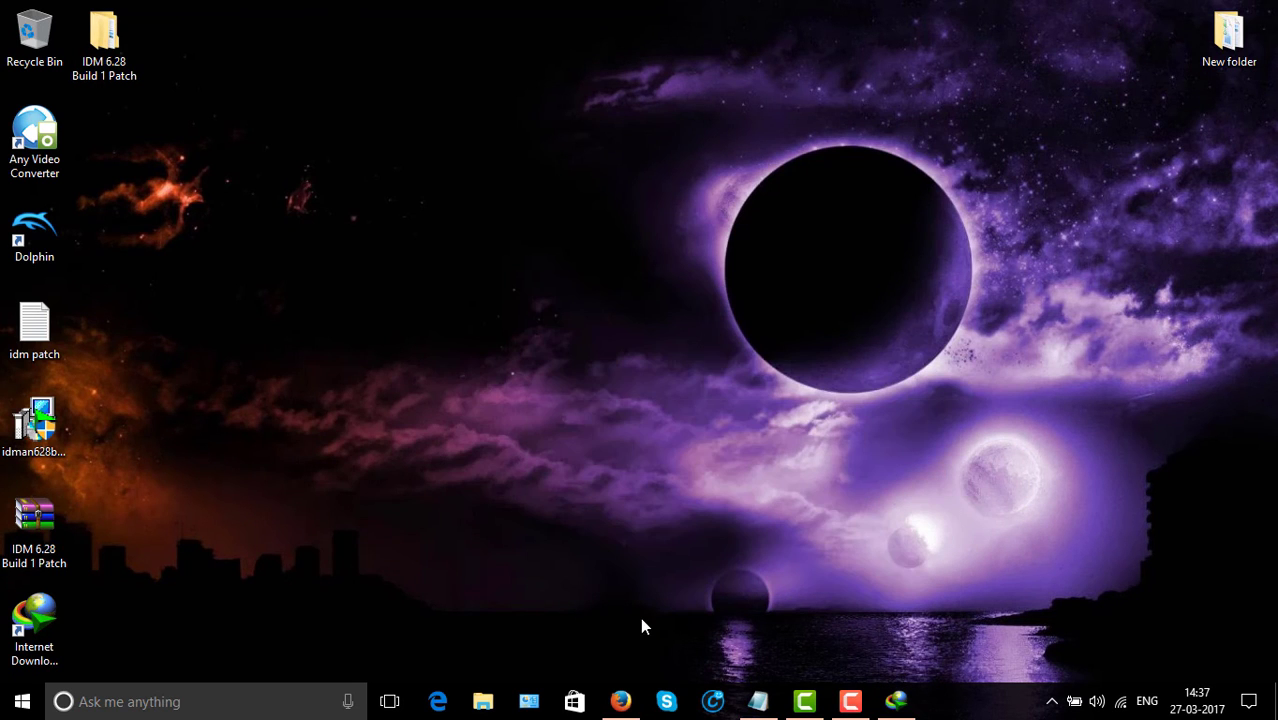
Allow the IDM integration 6.27.3 add-on, restart Firefox, and close the Install Add-on tab.
click(622, 703)
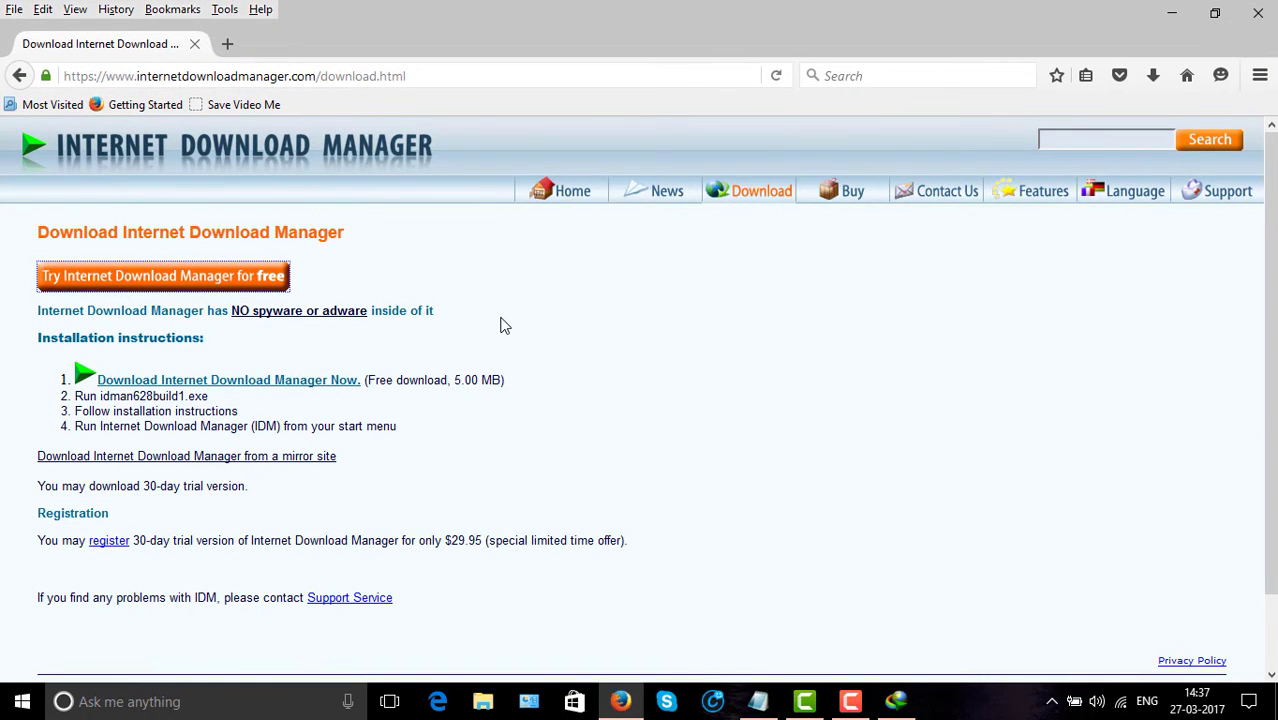
click(1258, 13)
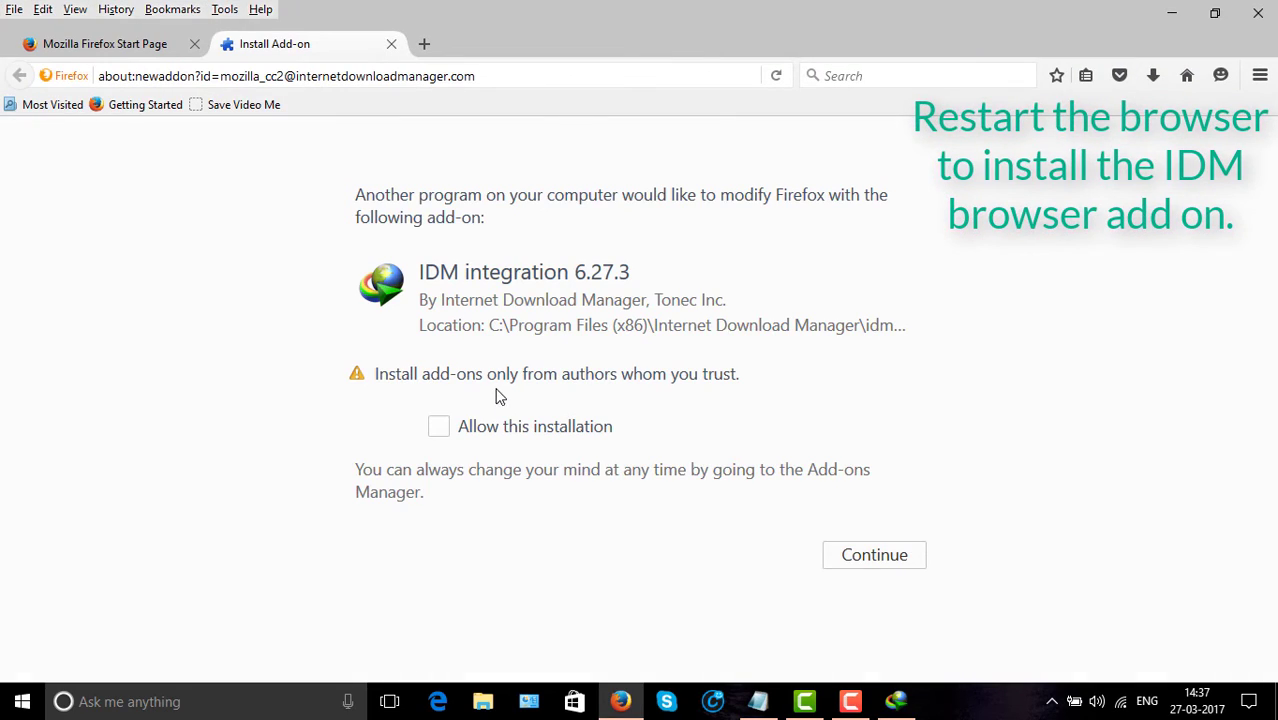
click(848, 557)
click(759, 557)
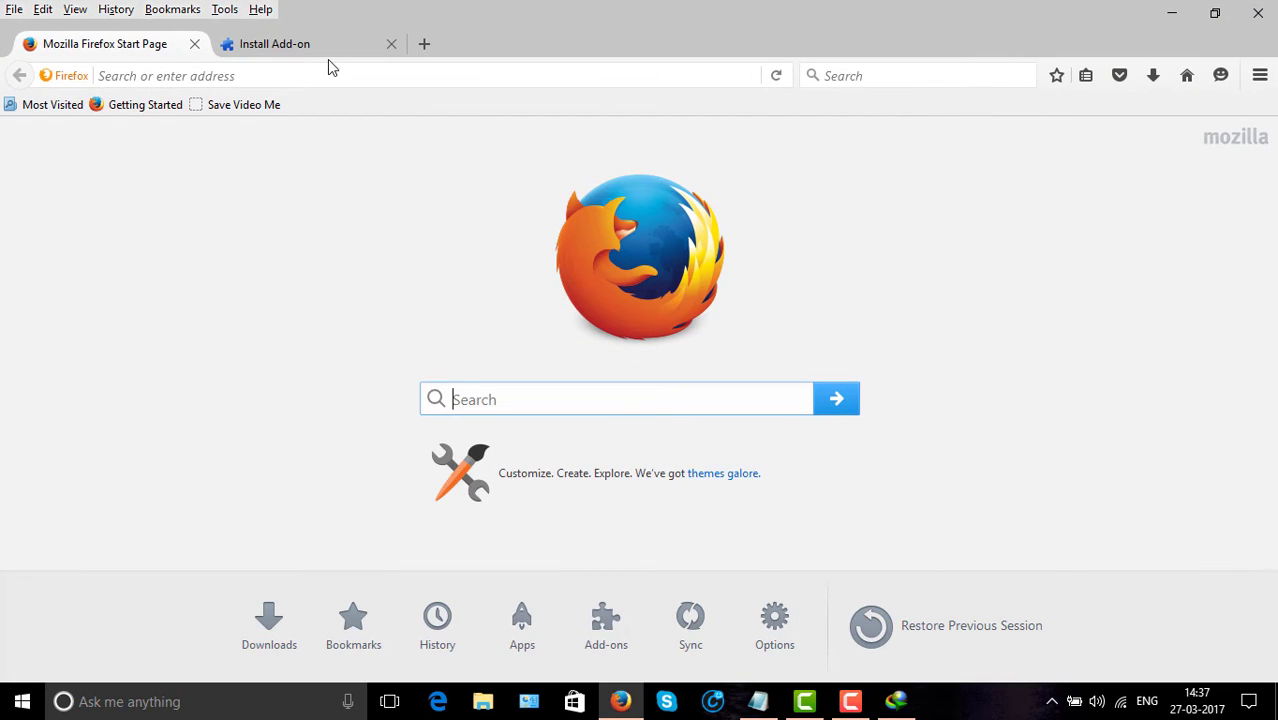
middle_click(306, 47)
Go to youtube.com, play Super Mario Bros. Crossover (Longplay), and show IDM's 360p MP4 download offer.
click(257, 76)
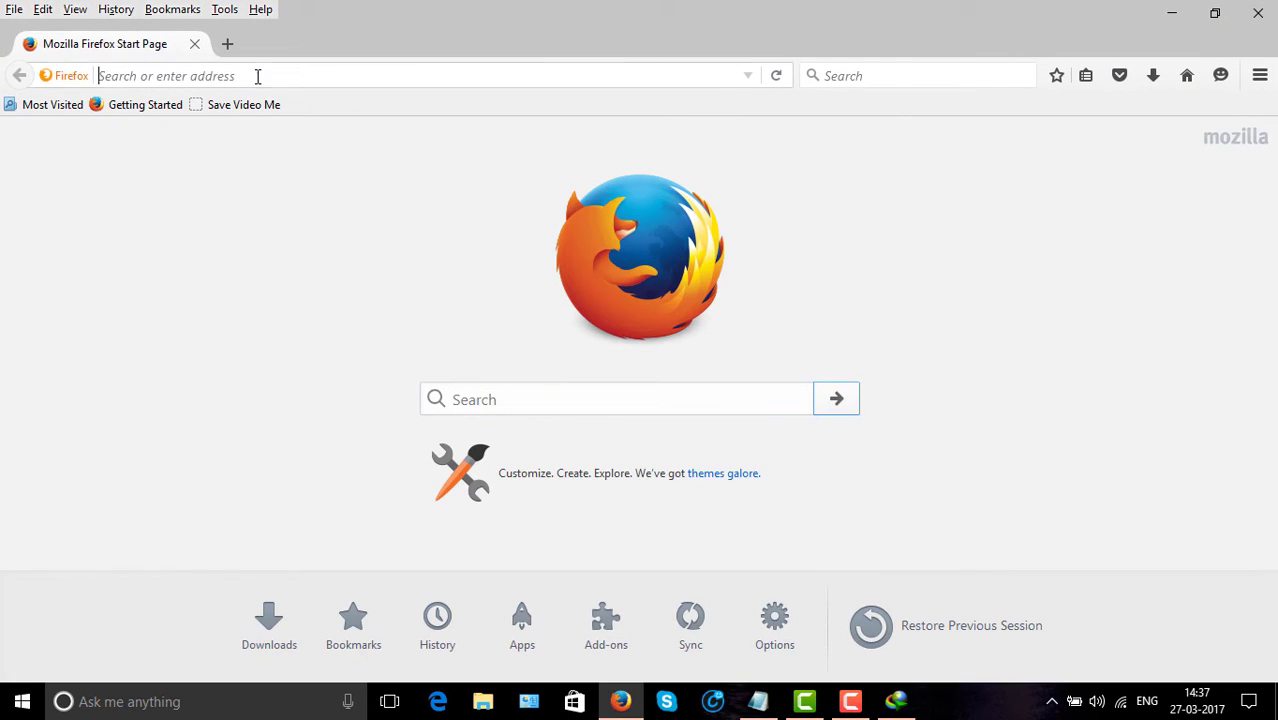
text(youtube.com/)
key(Return)
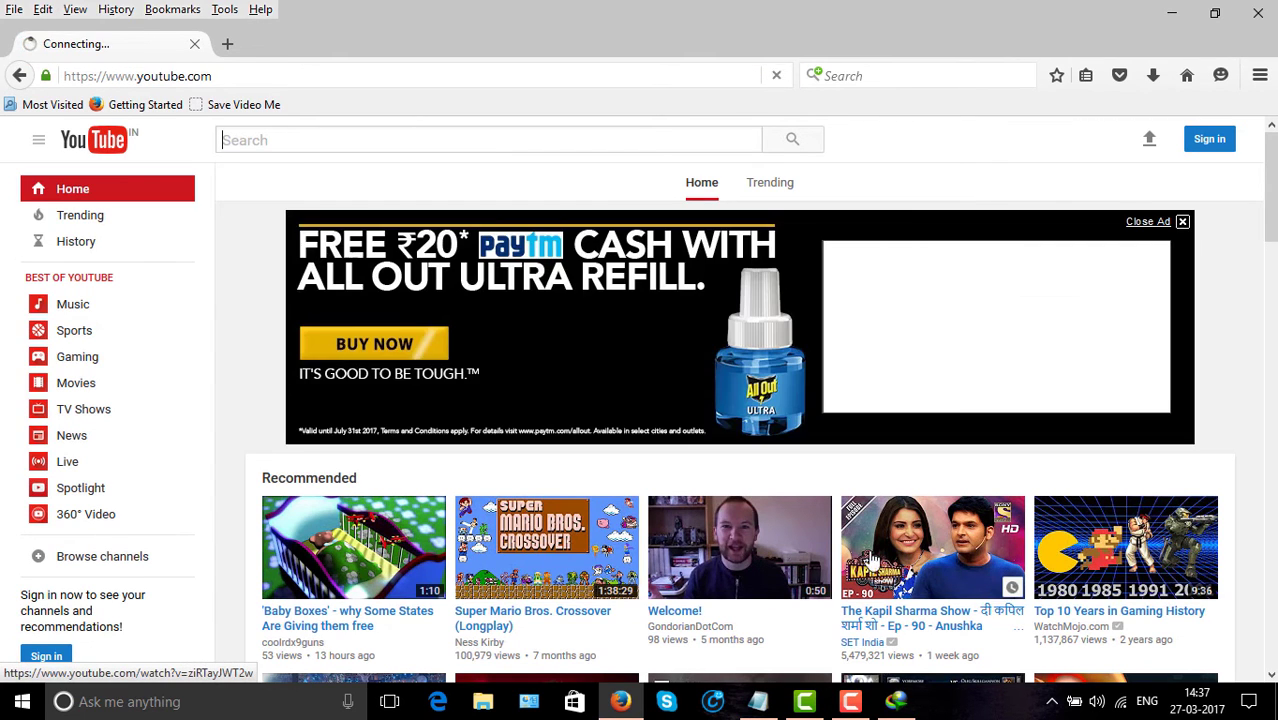
click(548, 543)
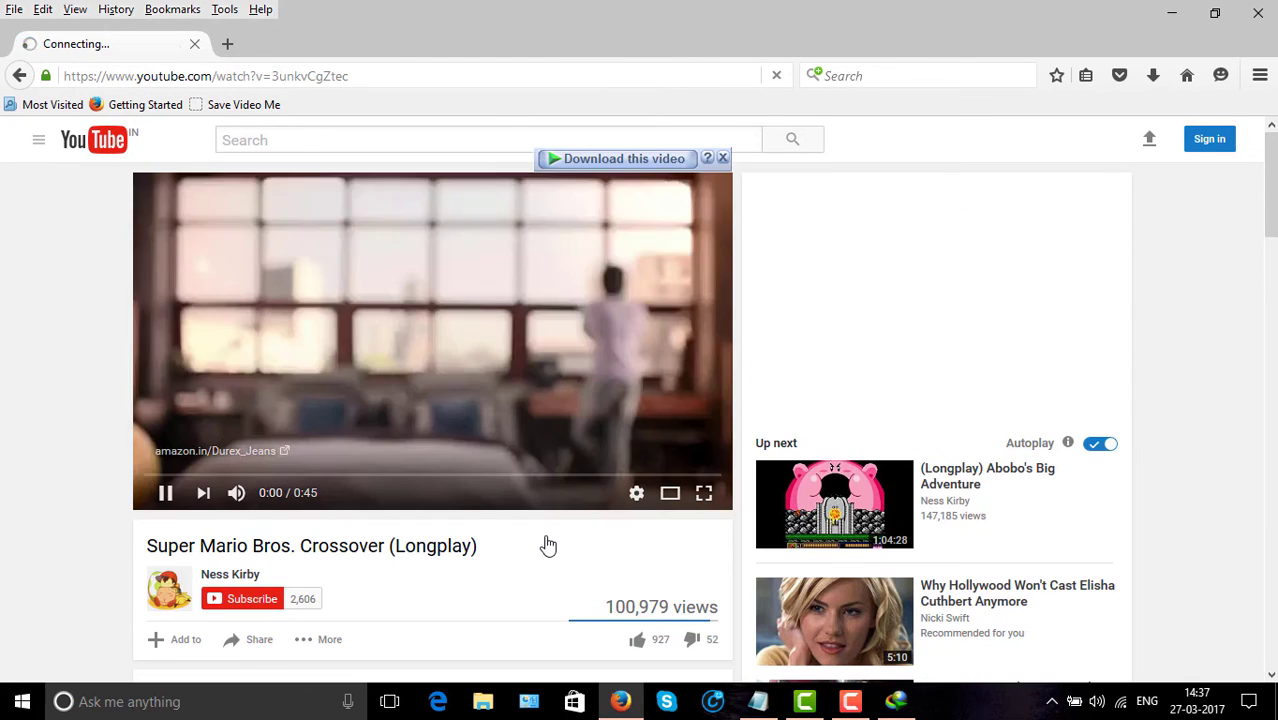
click(629, 160)
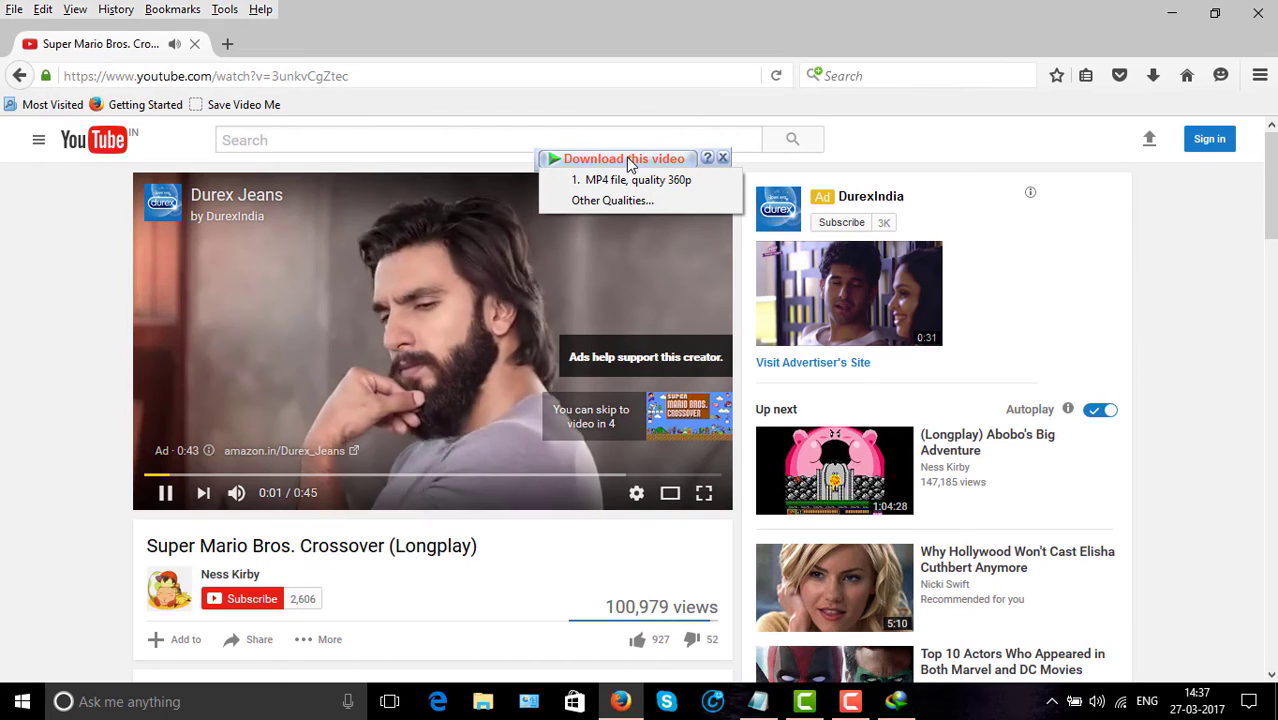